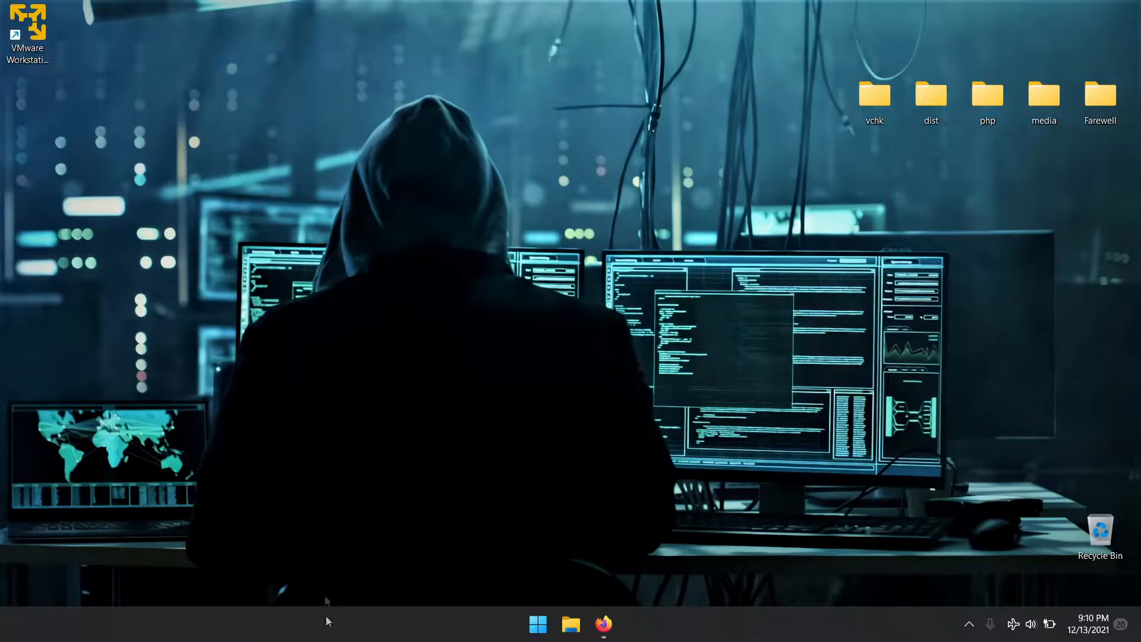
- Open Firefox, search the web for "Kali Linux" and open the official kali.org site
left_click(603, 624)
left_click(283, 47)
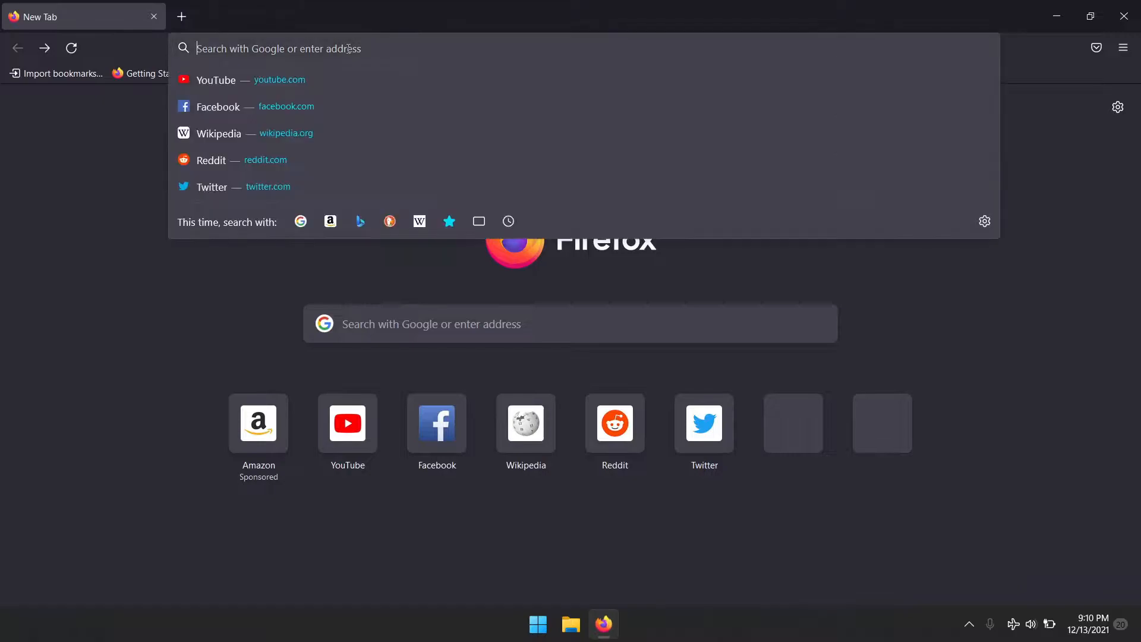
type("Kali")
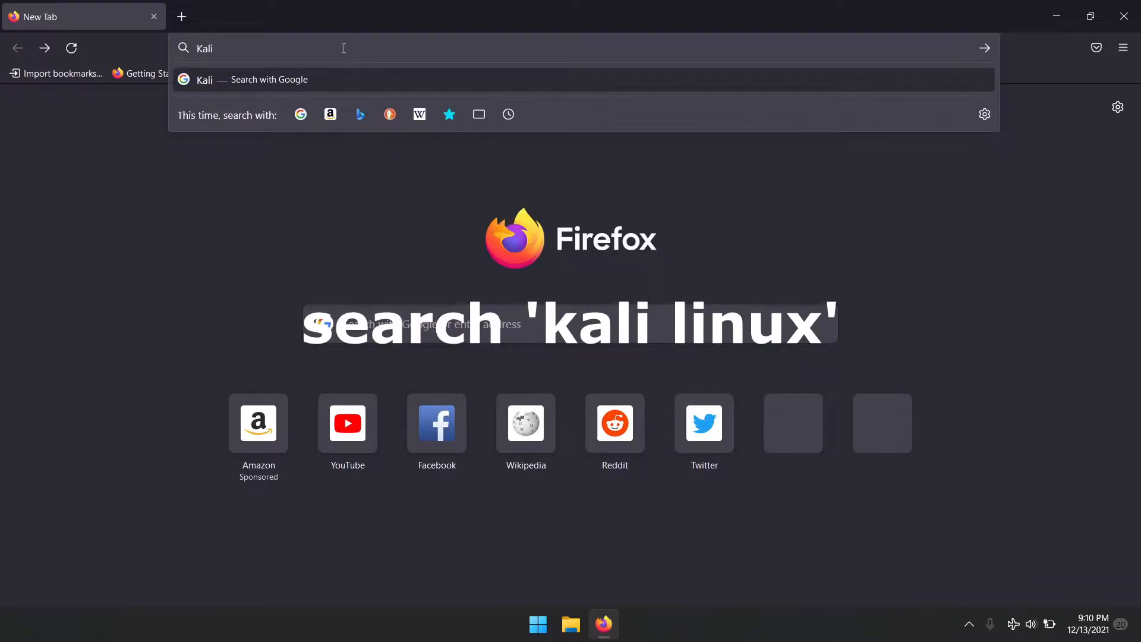
type(" Linux")
key("Return")
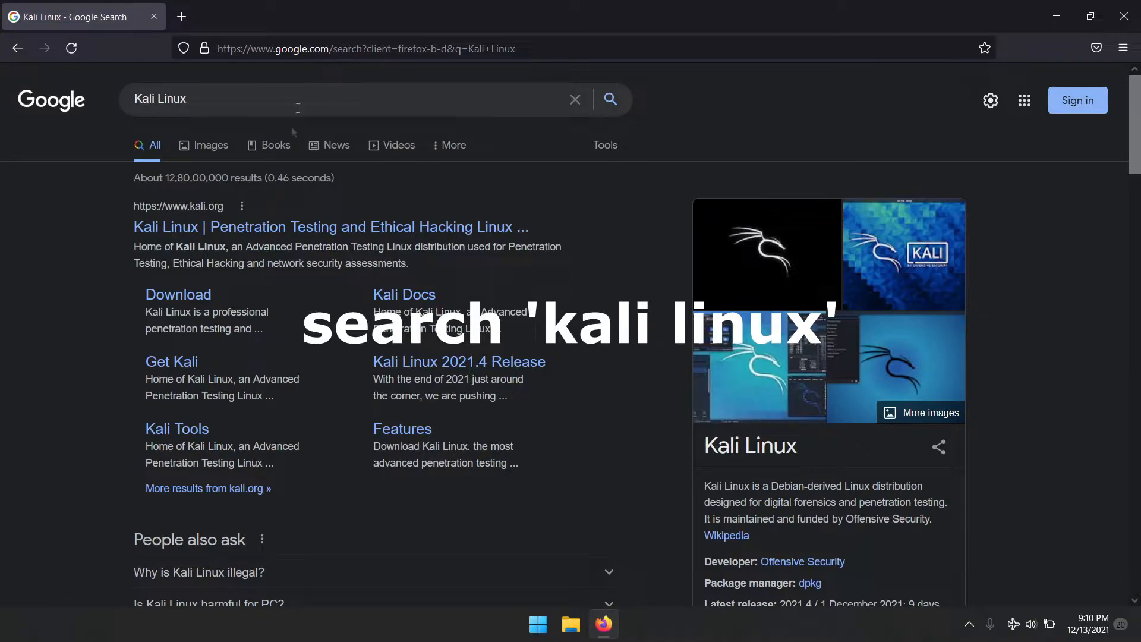
left_click(304, 227)
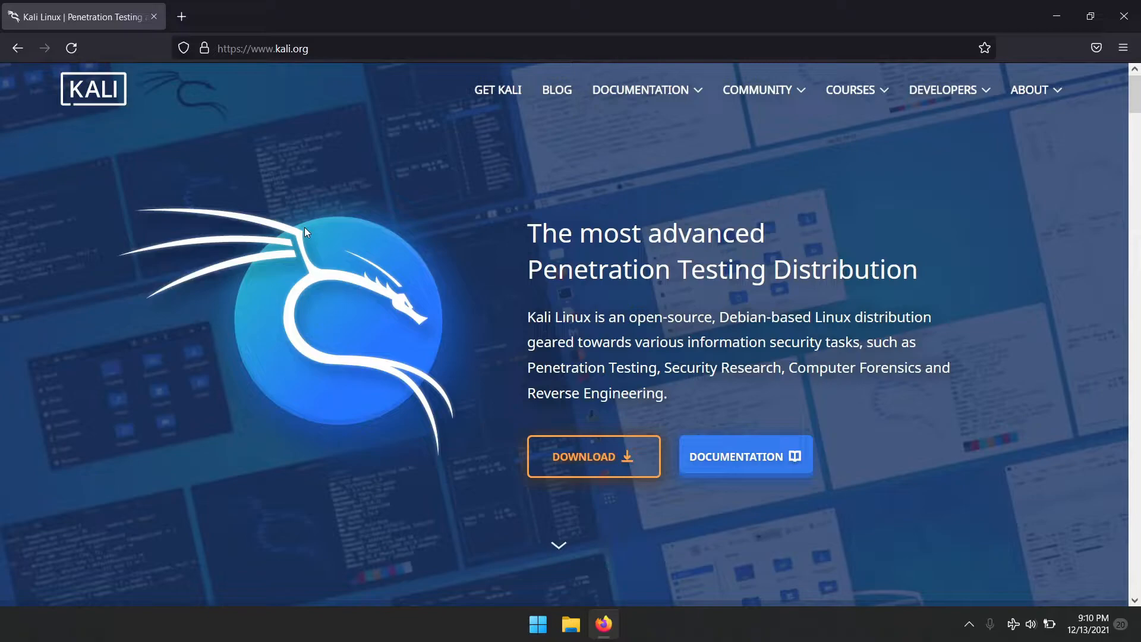
- Download the 64-bit VMware virtual machine image of Kali Linux, saving kali-linux-2021.4-vmware-amd64.7z to disk
left_click(564, 462)
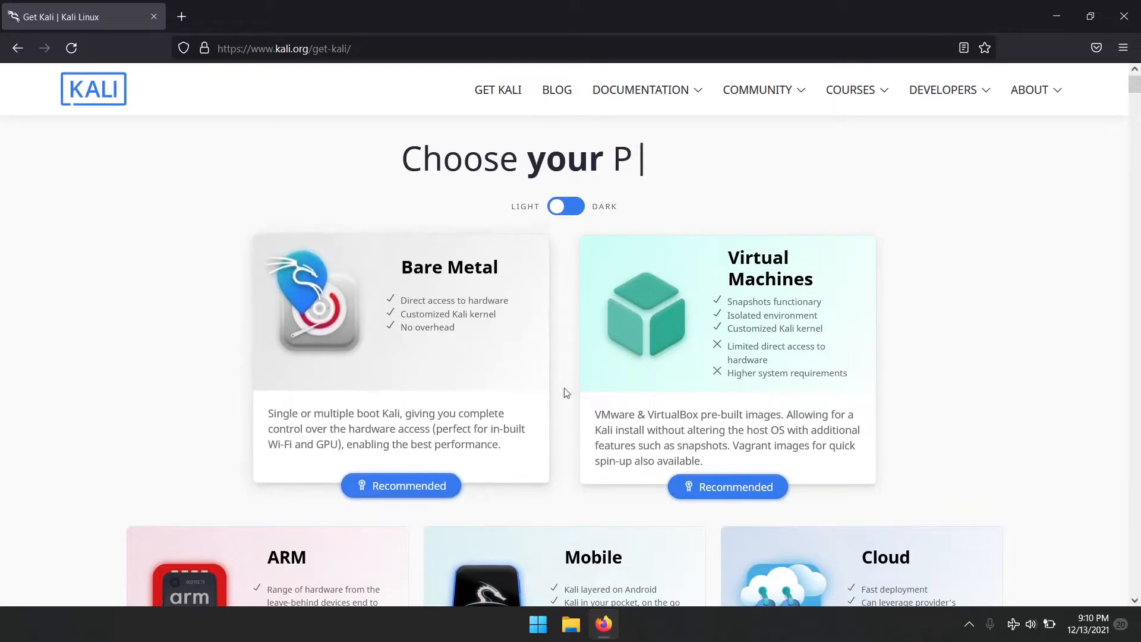
left_click(733, 495)
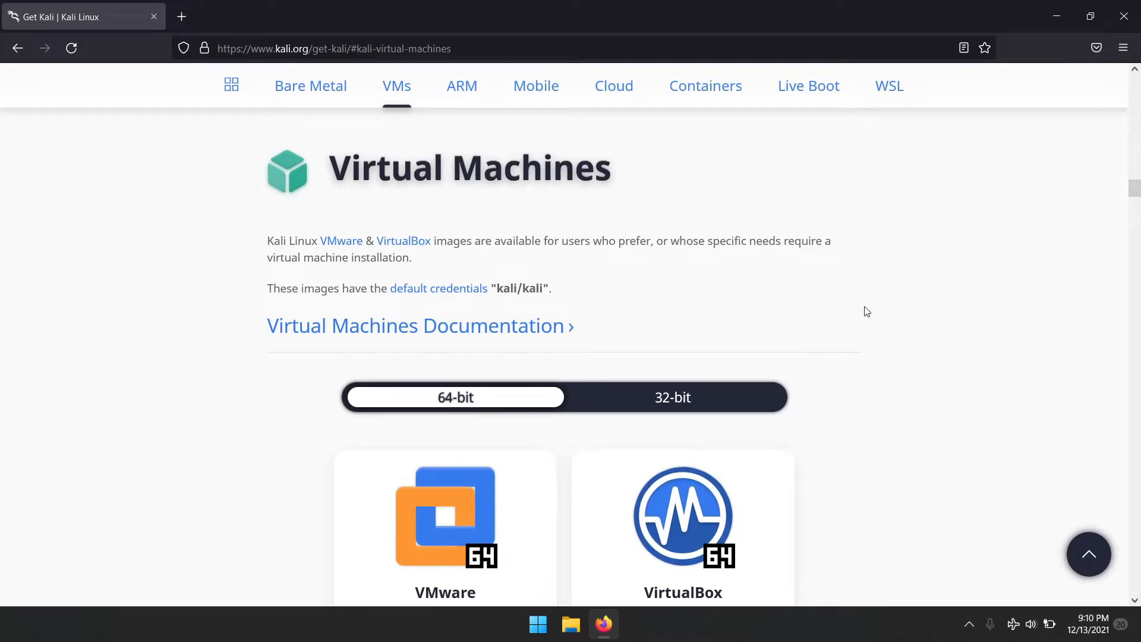
scroll(859, 304, "down", 3)
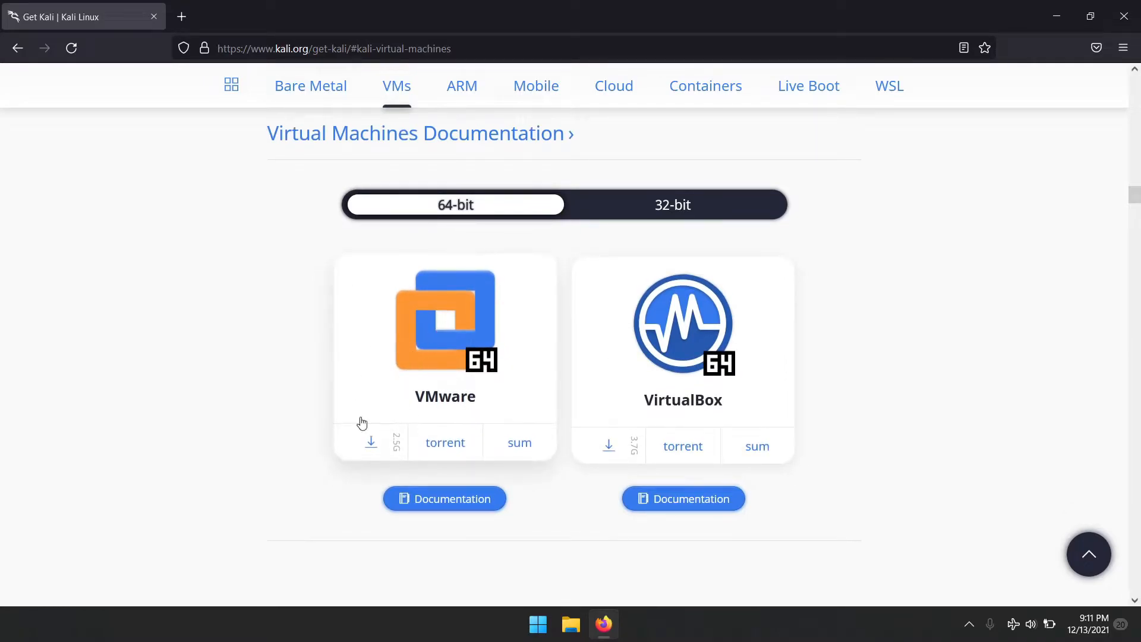
left_click(374, 447)
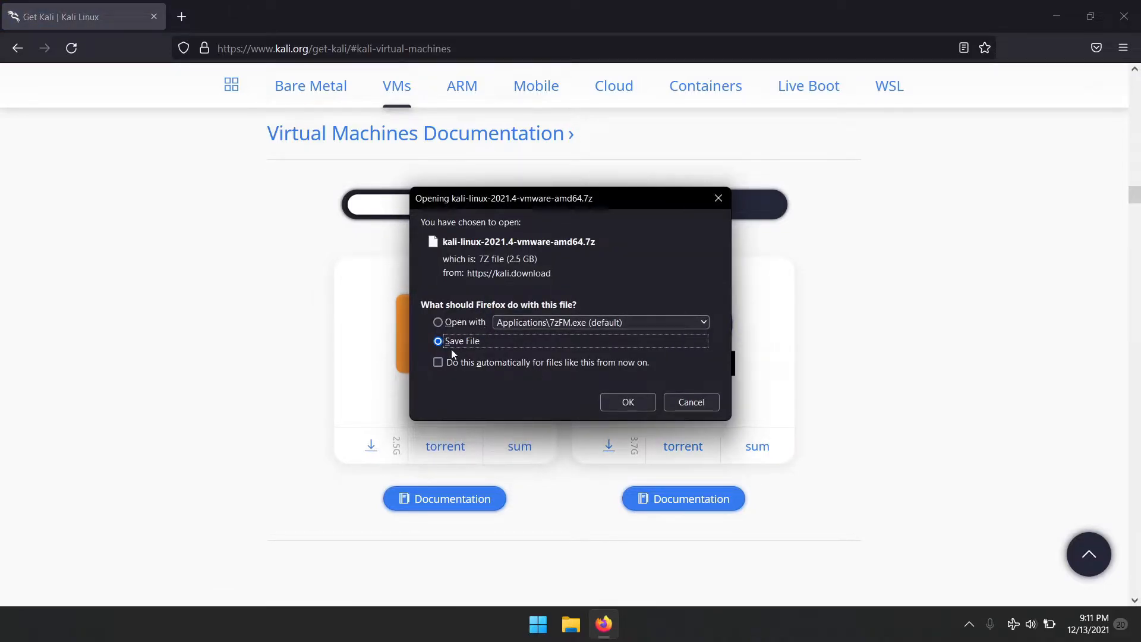
left_click(620, 409)
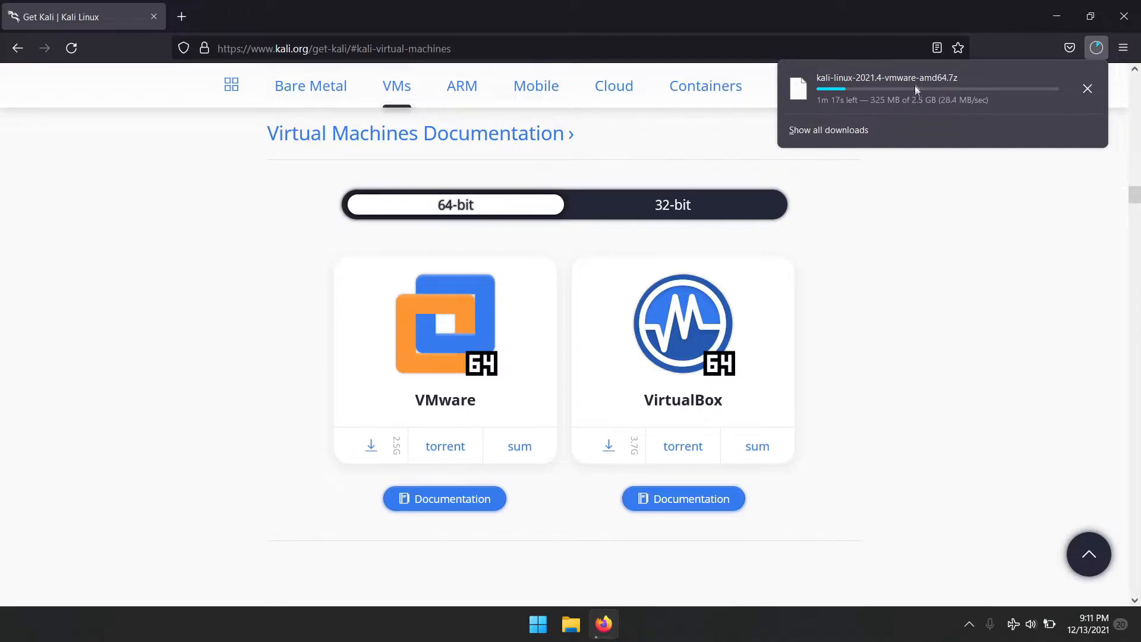
- Search the web for "7zip" and open the download page of the official 7-Zip site
left_click(557, 47)
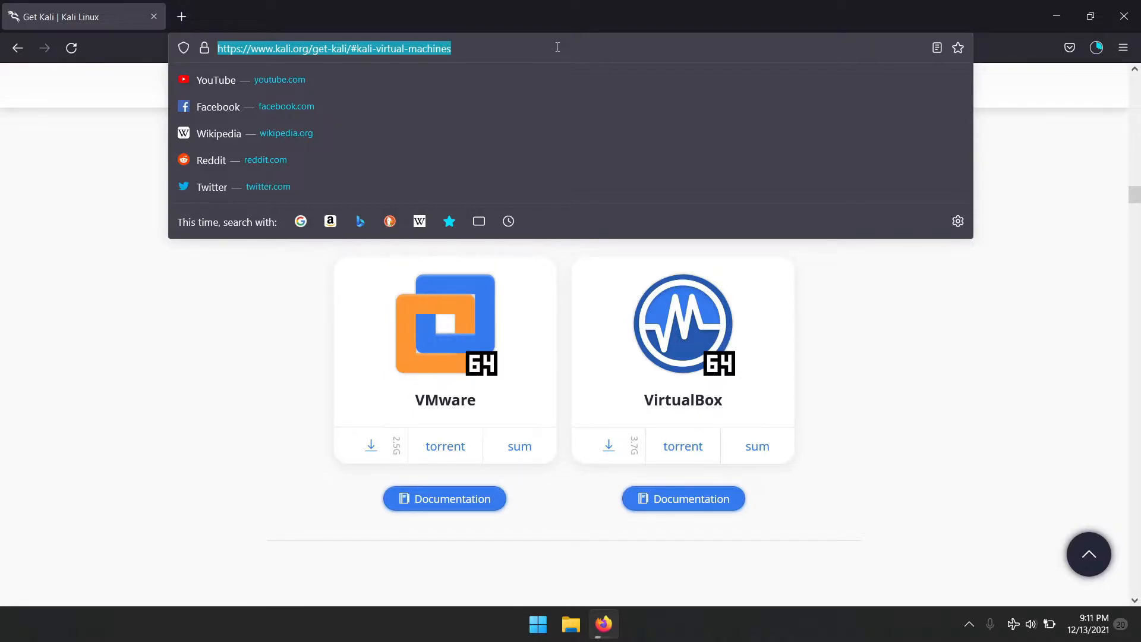
type("7zip")
key("Return")
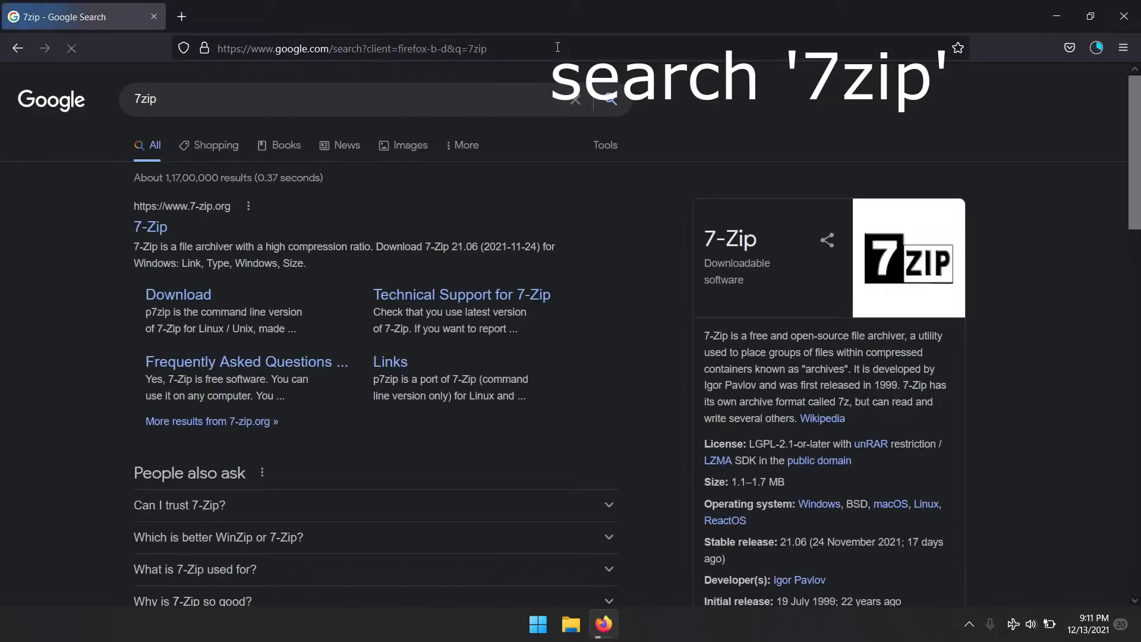
left_click(171, 301)
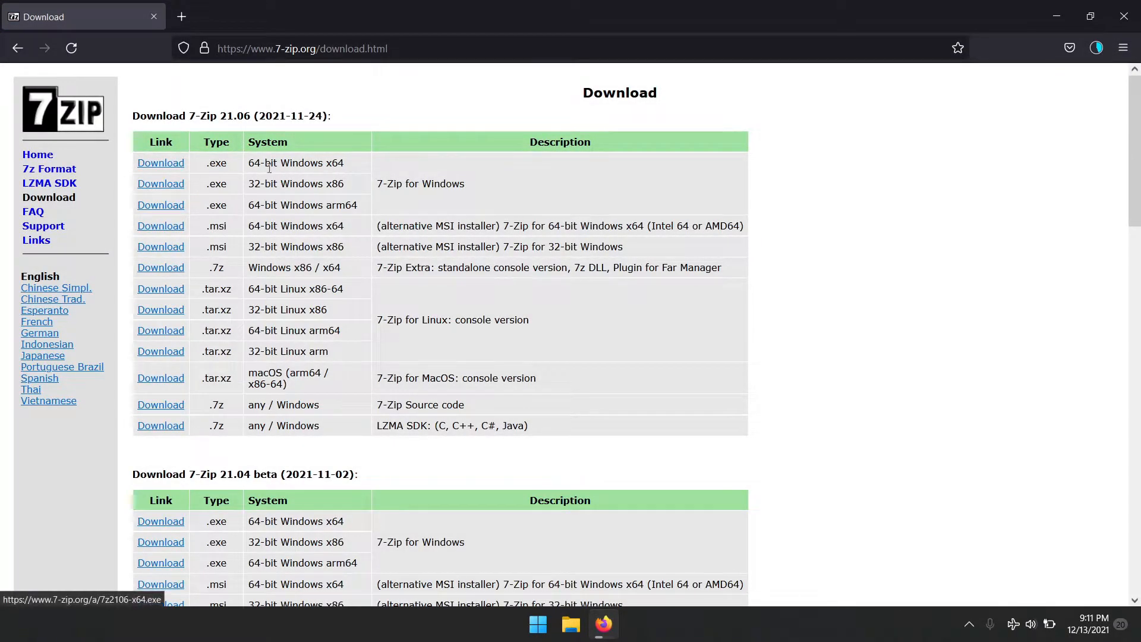
- Download and save the 7-Zip 21.06 .exe installer for 64-bit Windows x64
left_click_drag(255, 164, 290, 164)
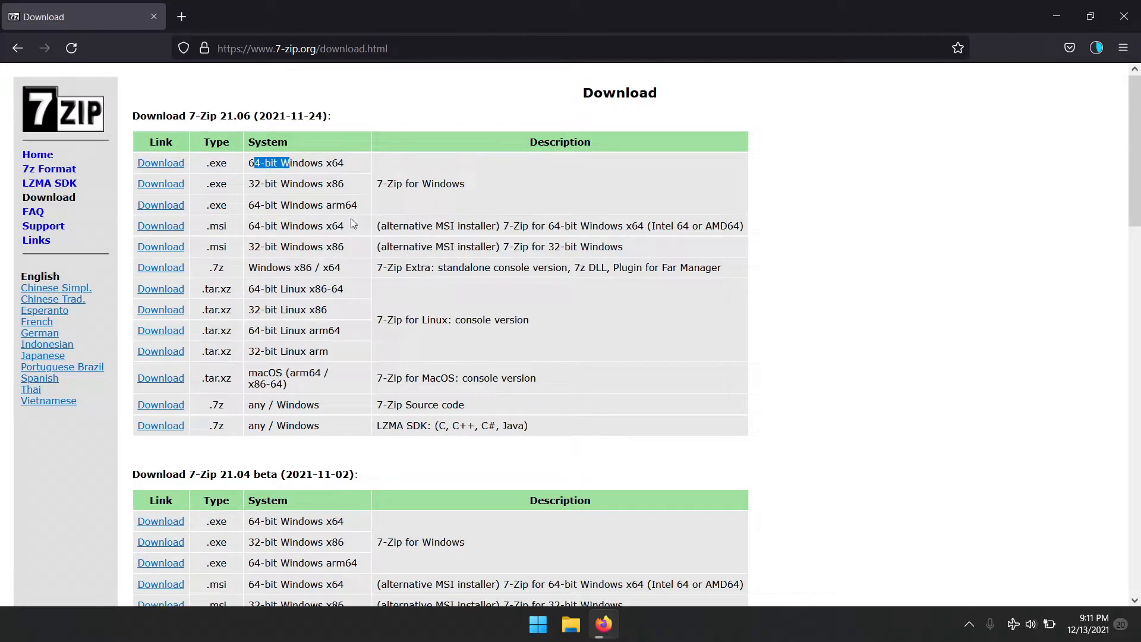
left_click(289, 162)
left_click_drag(351, 162, 216, 164)
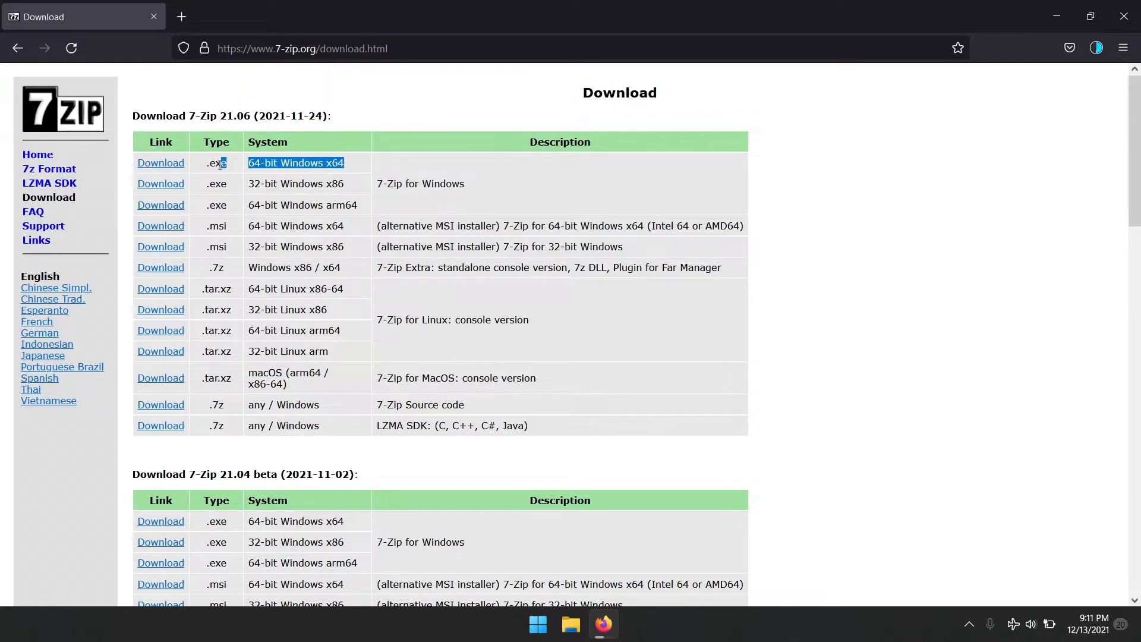
left_click(152, 169)
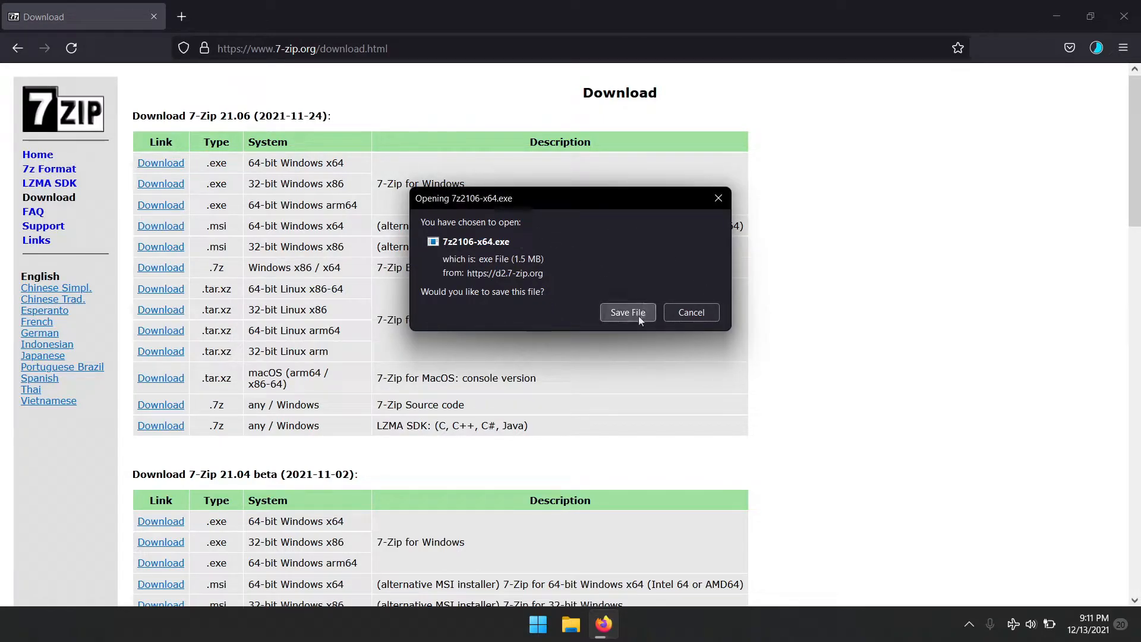
left_click(640, 310)
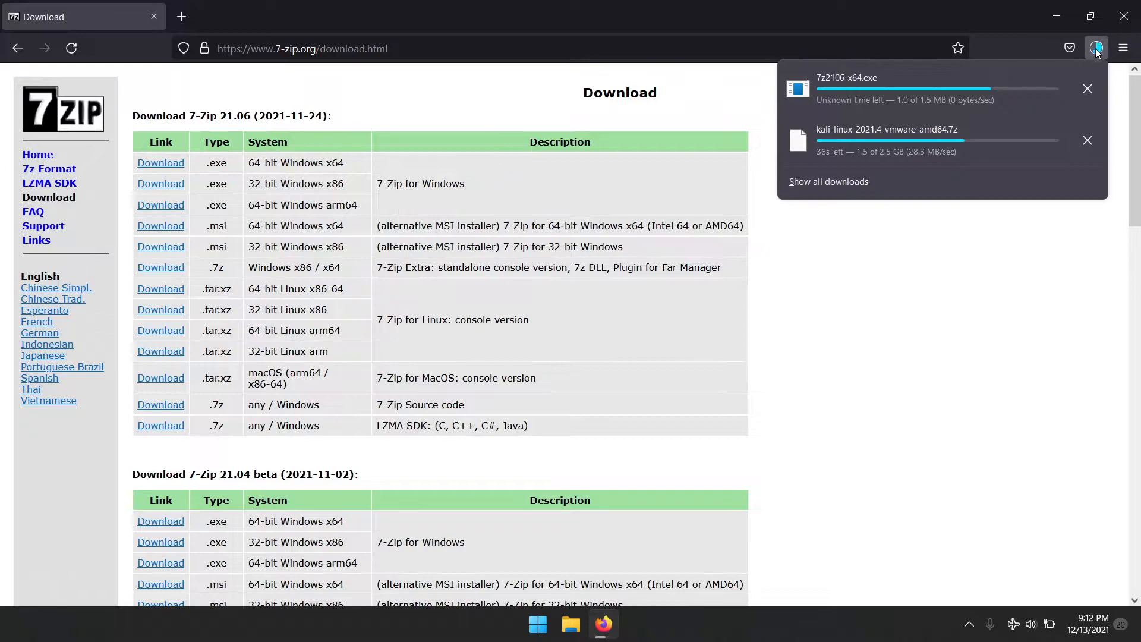
left_click(957, 239)
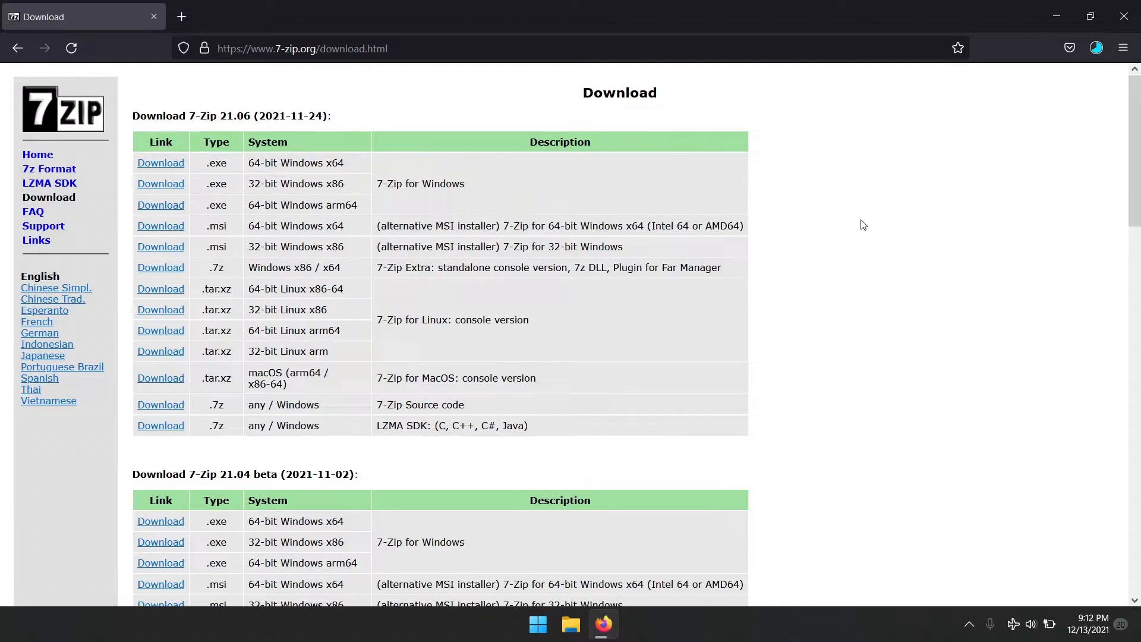
- Run dxdiag to check the computer's system information, including the operating system type, and exit the tool
key("super+r")
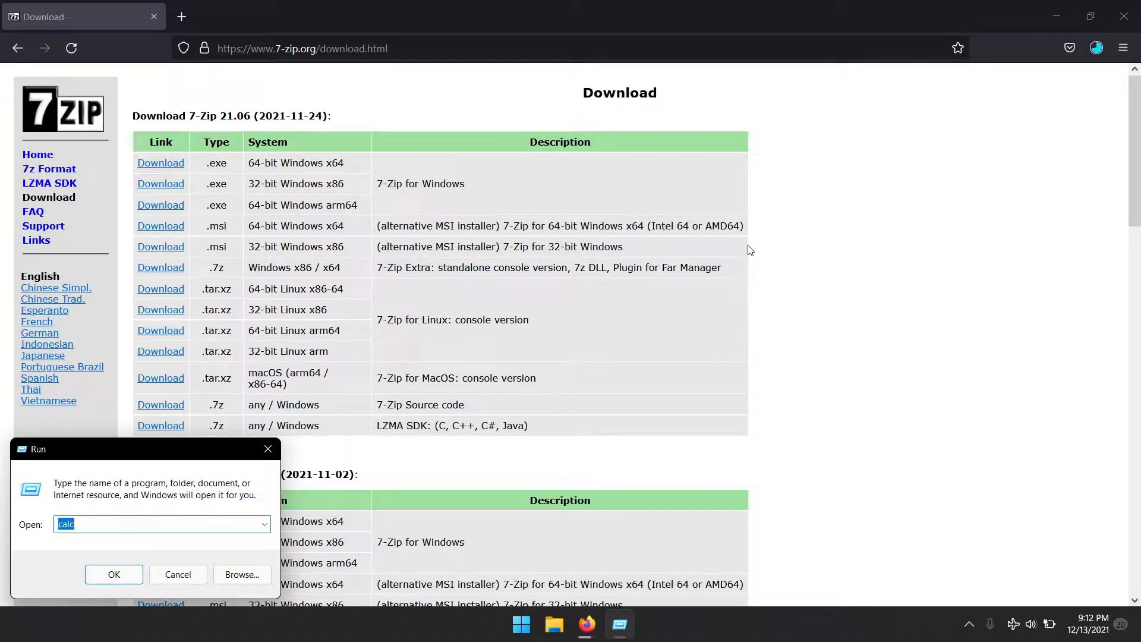
type("dx")
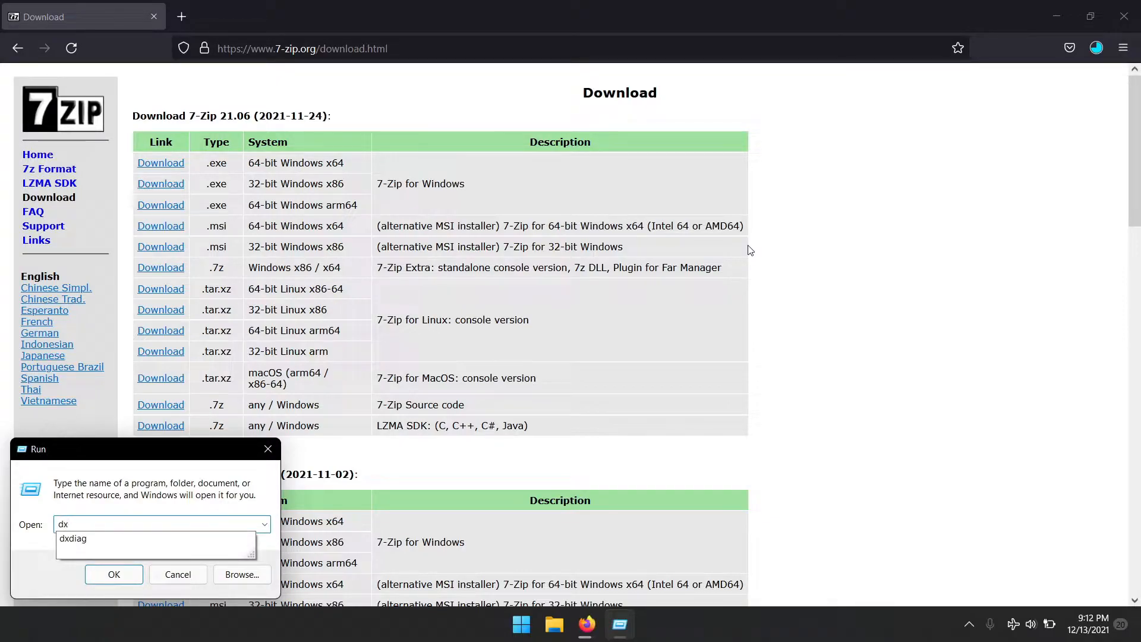
type("diag")
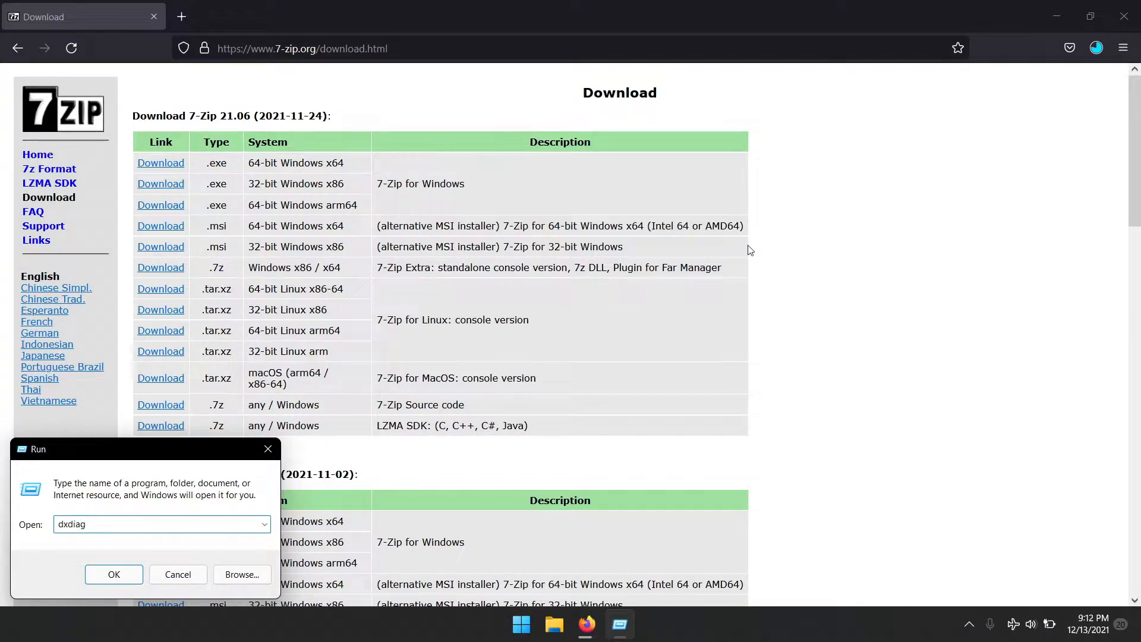
key("Return")
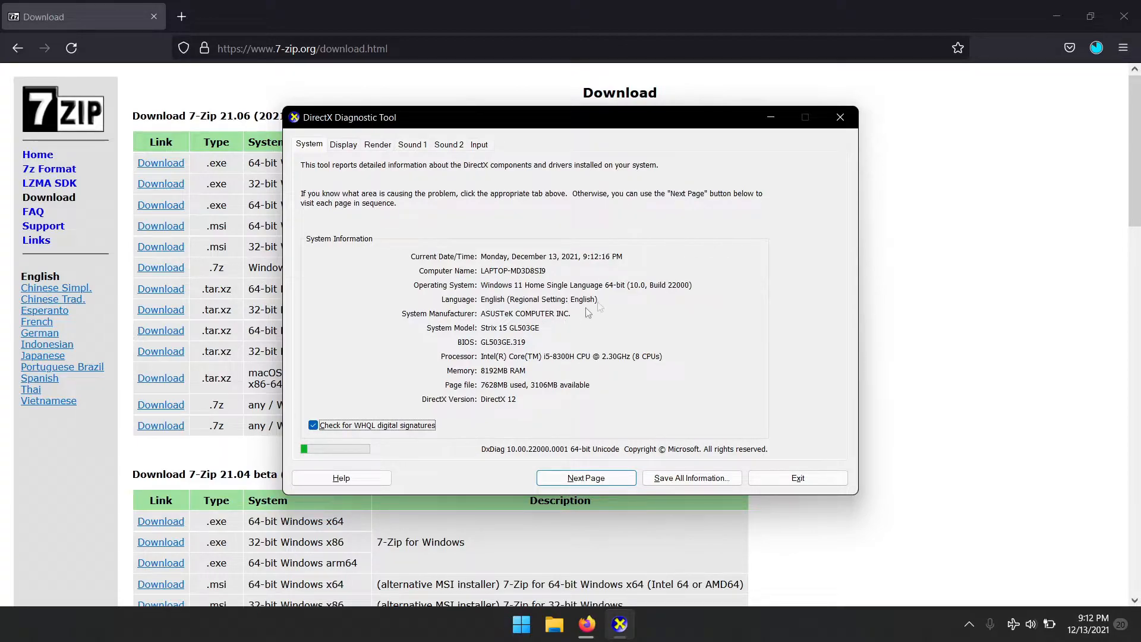
left_click(819, 484)
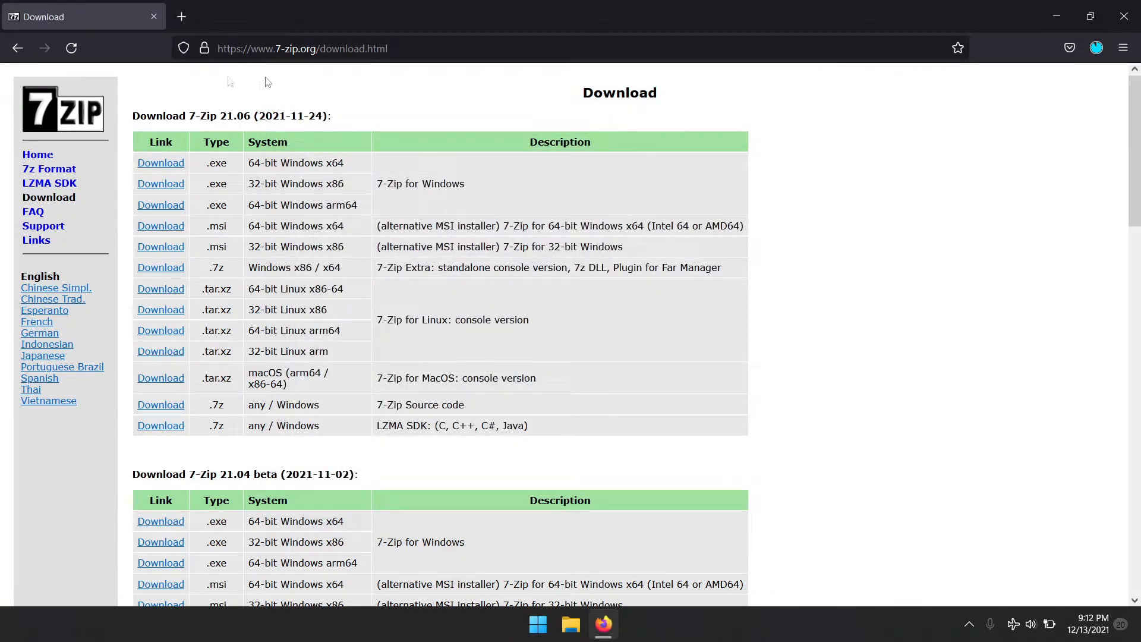
- Run the downloaded 7z2106-x64.exe and install 7-Zip in the default destination folder, then close the setup
left_click(1099, 50)
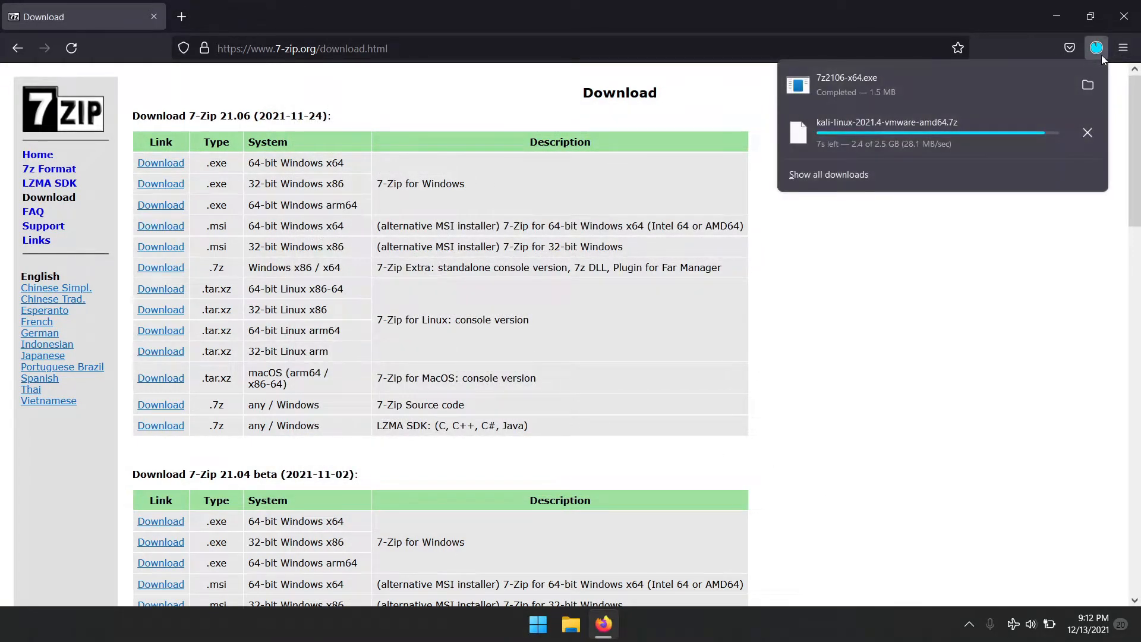
left_click(858, 83)
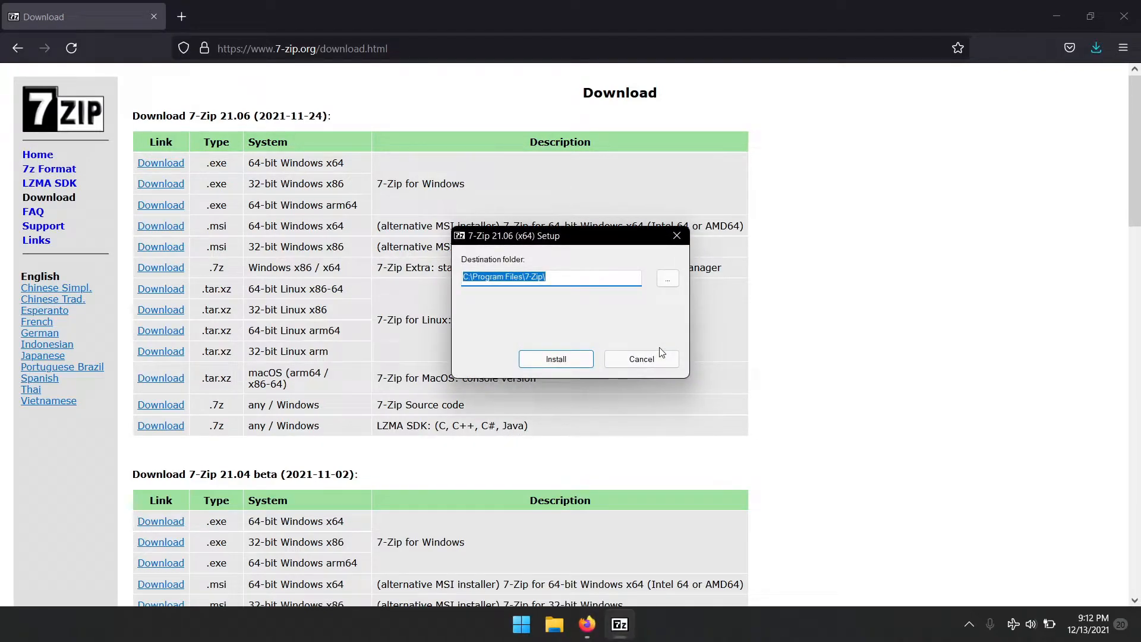
left_click(564, 358)
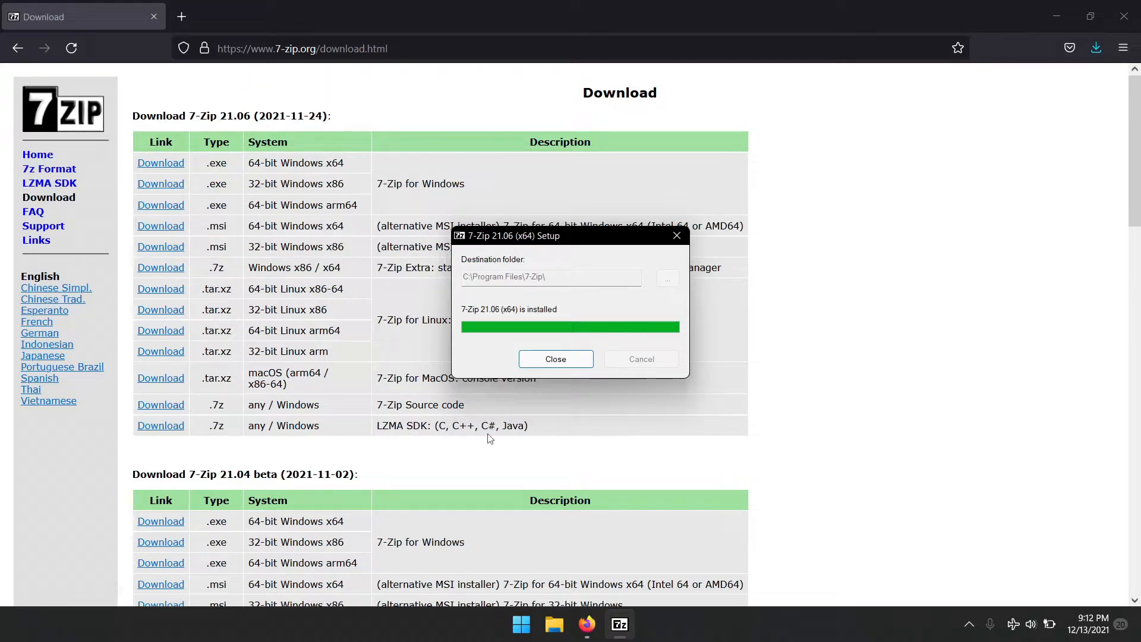
left_click(578, 359)
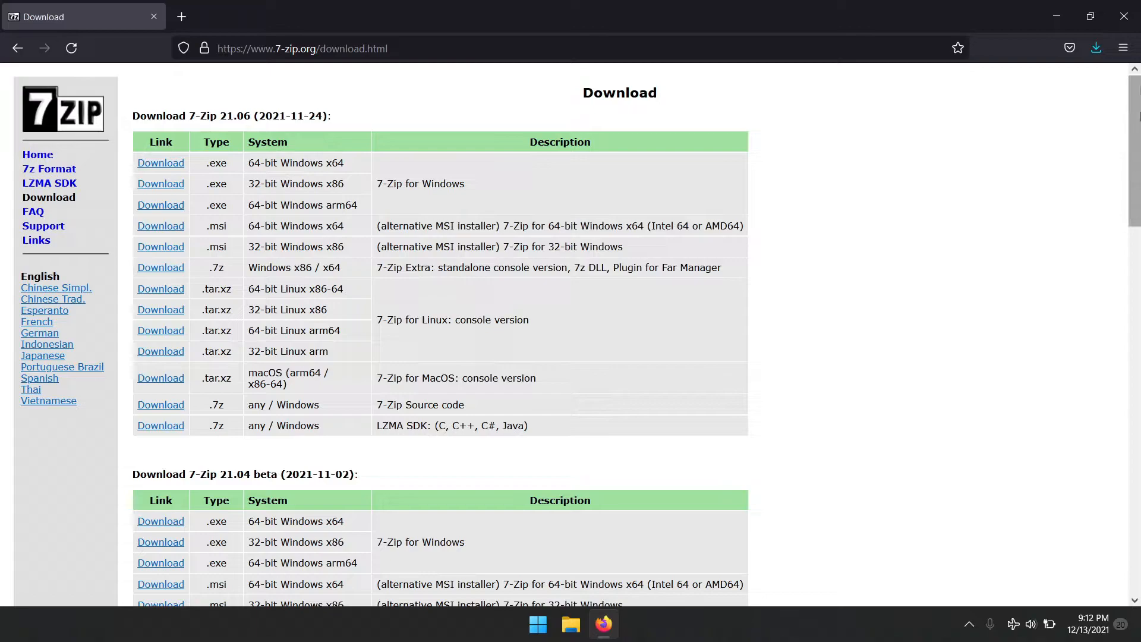
- Show the downloaded Kali Linux archive in its containing folder and move the Downloads window aside
left_click(1094, 50)
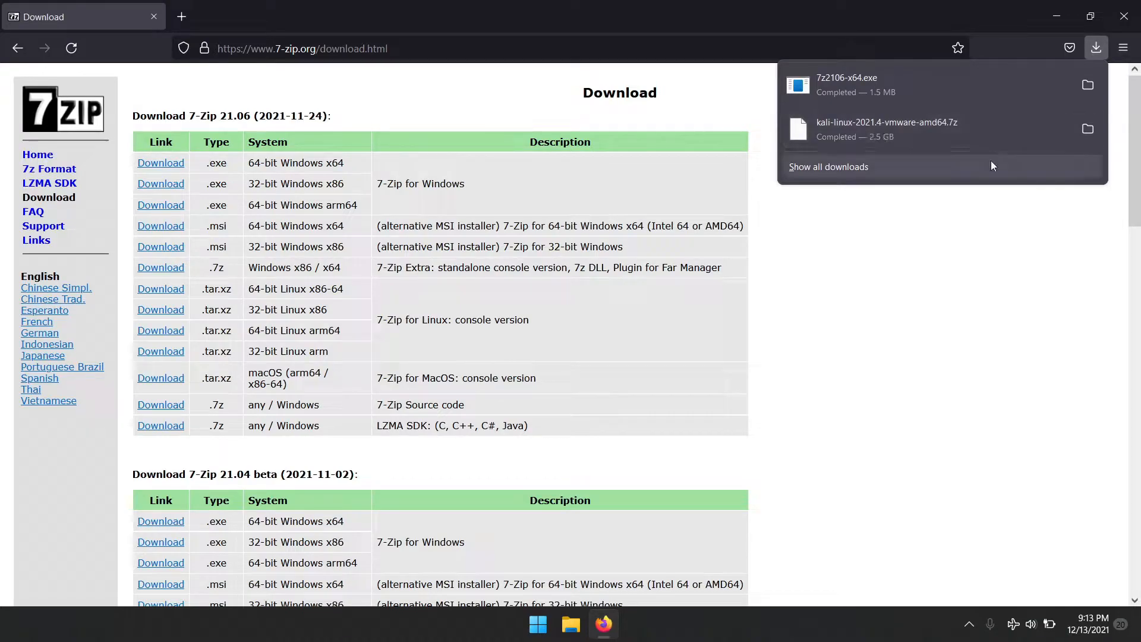
left_click(1090, 130)
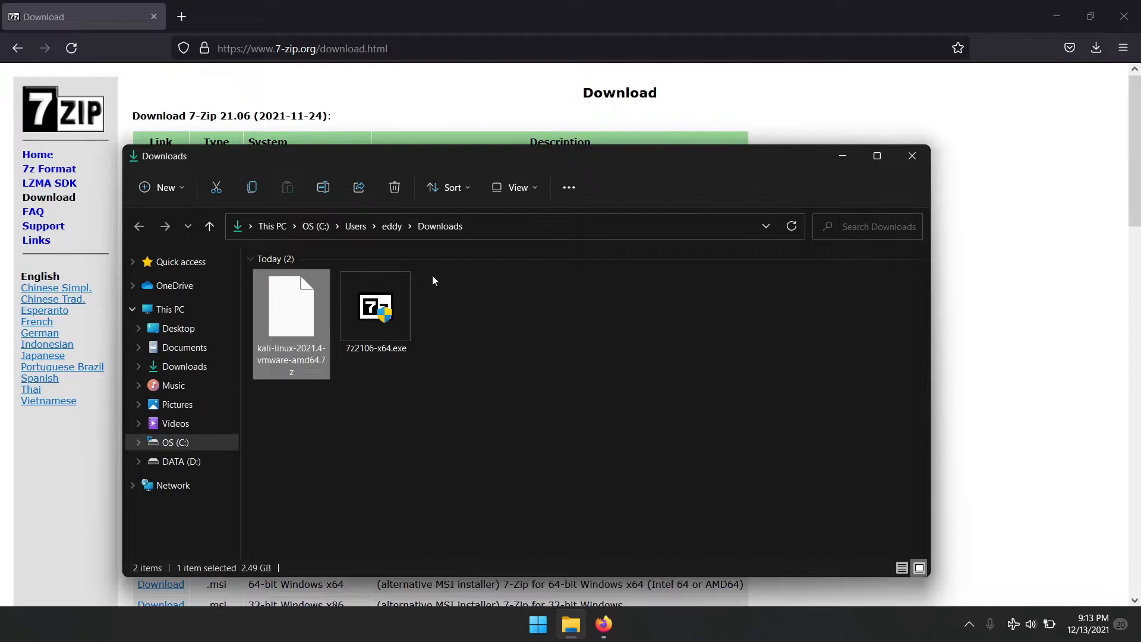
left_click_drag(507, 151, 724, 104)
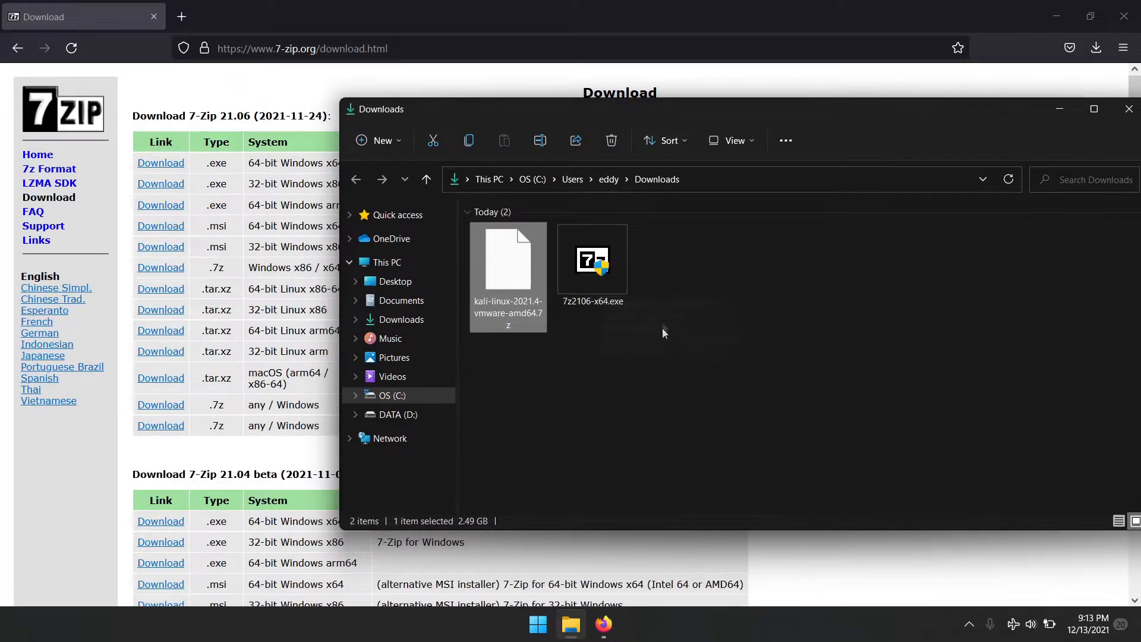
left_click(519, 354)
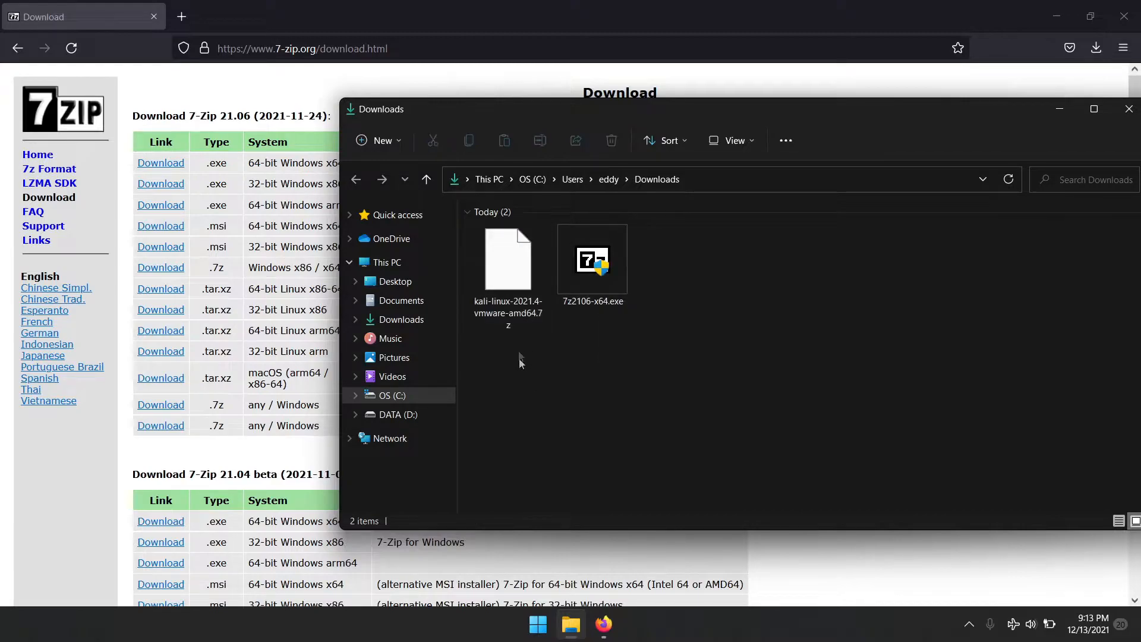
- Open the kali-linux-2021.4-vmware-amd64.7z archive in 7-Zip beside the folder window and select its .vmwarevm folder
left_click(519, 314)
double_click(519, 289)
left_click_drag(516, 268, 795, 157)
left_click_drag(625, 251, 671, 262)
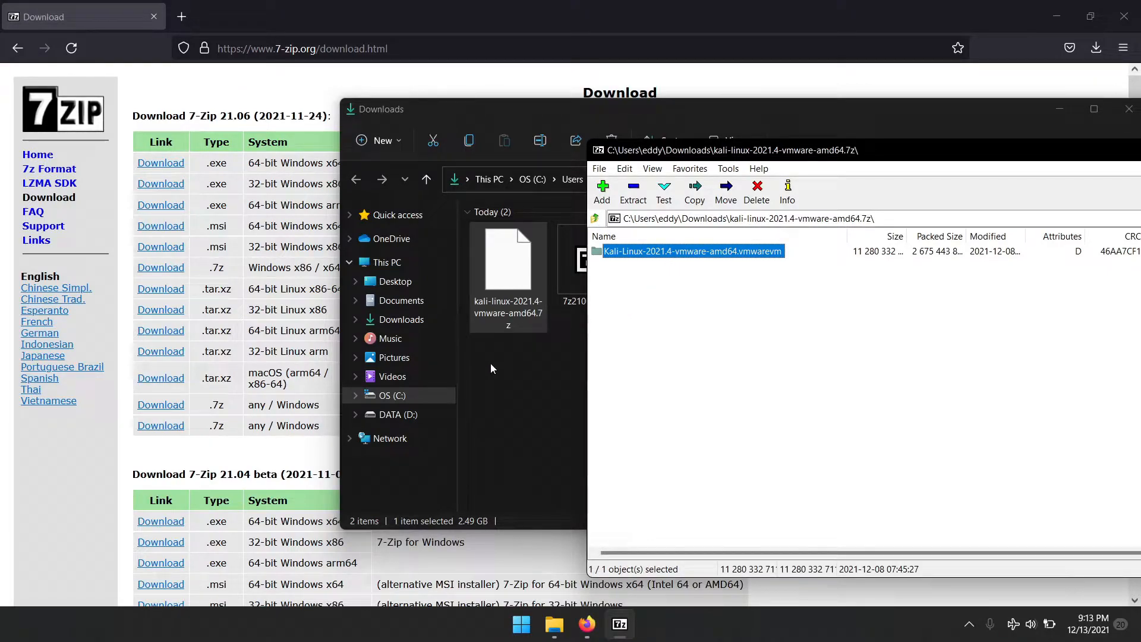
- Open the OS folder on the DATA (D:) drive in the file window
left_click(390, 416)
double_click(489, 258)
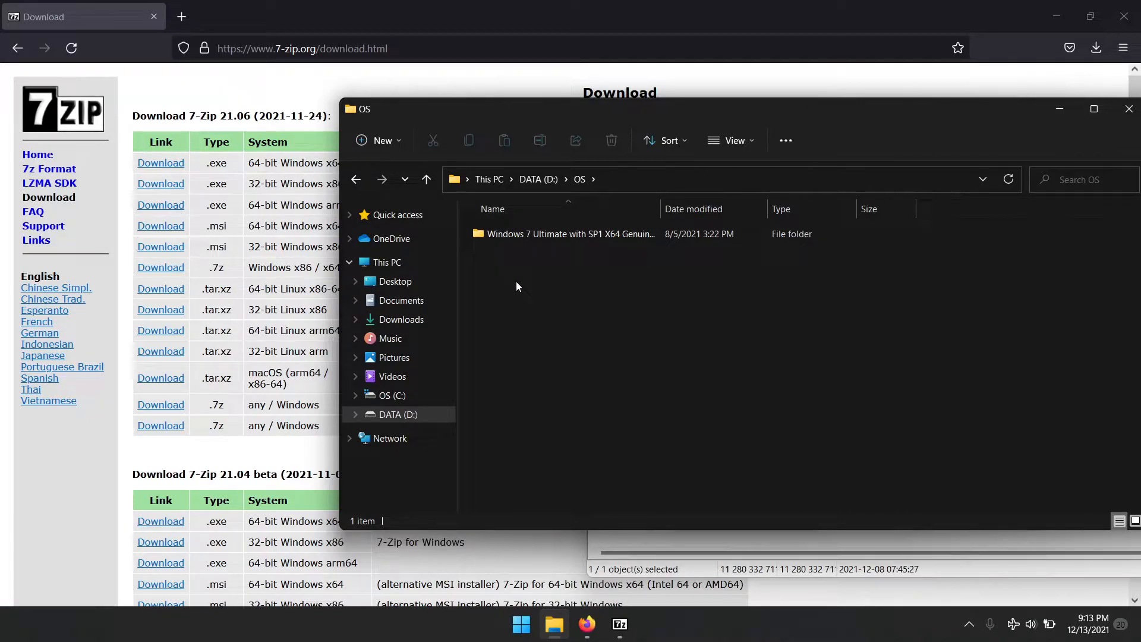
key("ctrl+shift+n")
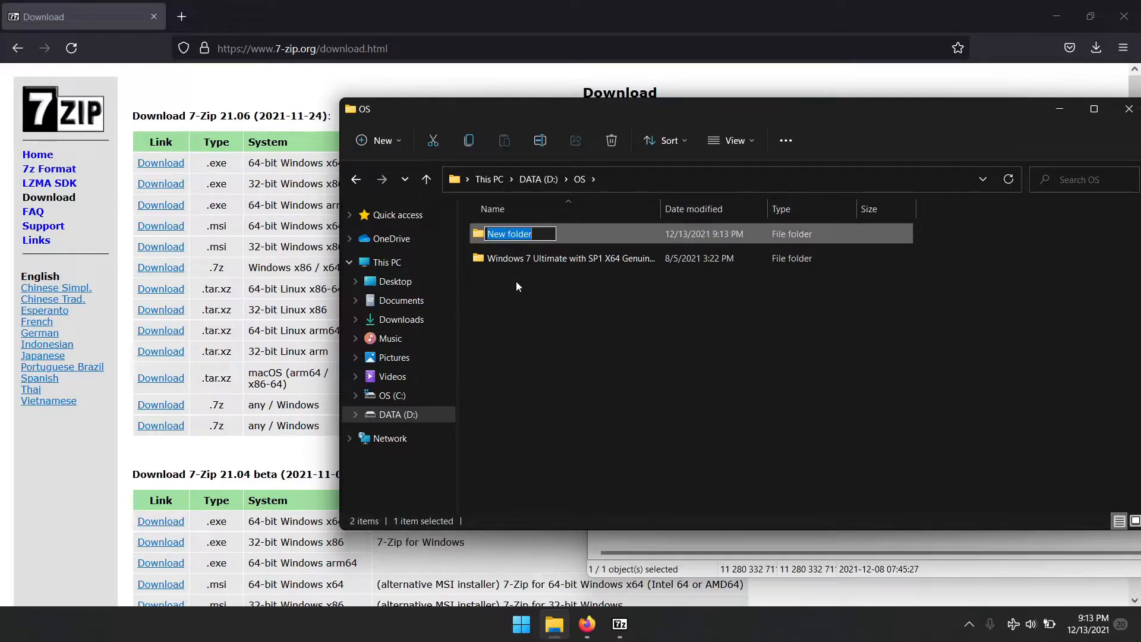
key("Return")
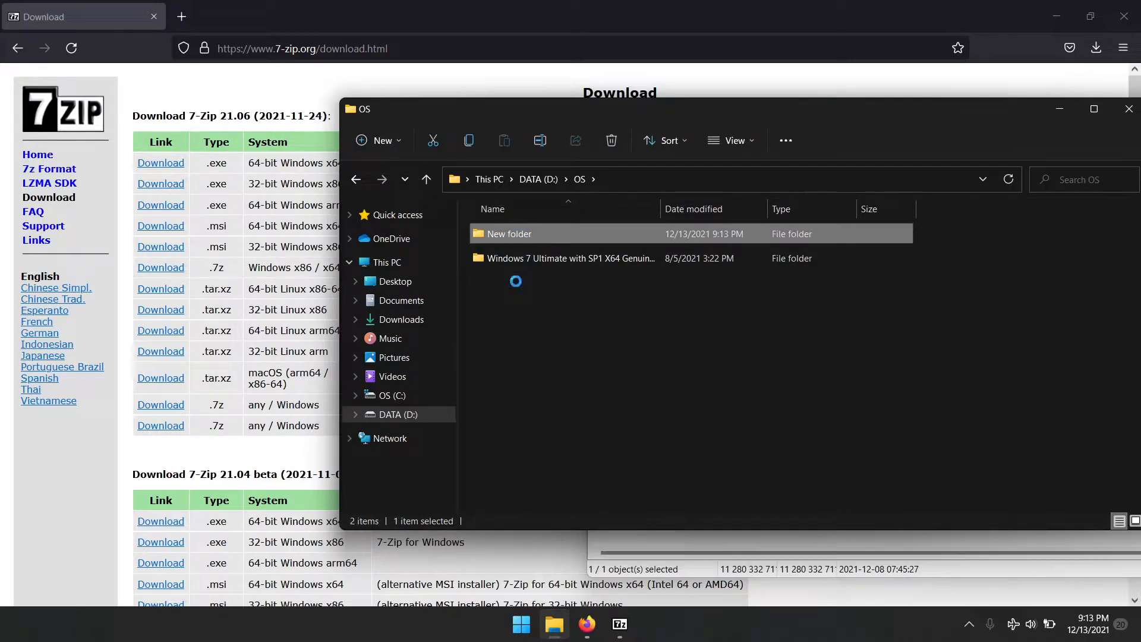
key("Delete")
- Extract the Kali-Linux-2021.4-vmware-amd64.vmwarevm folder from the 7-Zip archive into the OS folder on DATA (D:) and minimize the browser
left_click(620, 623)
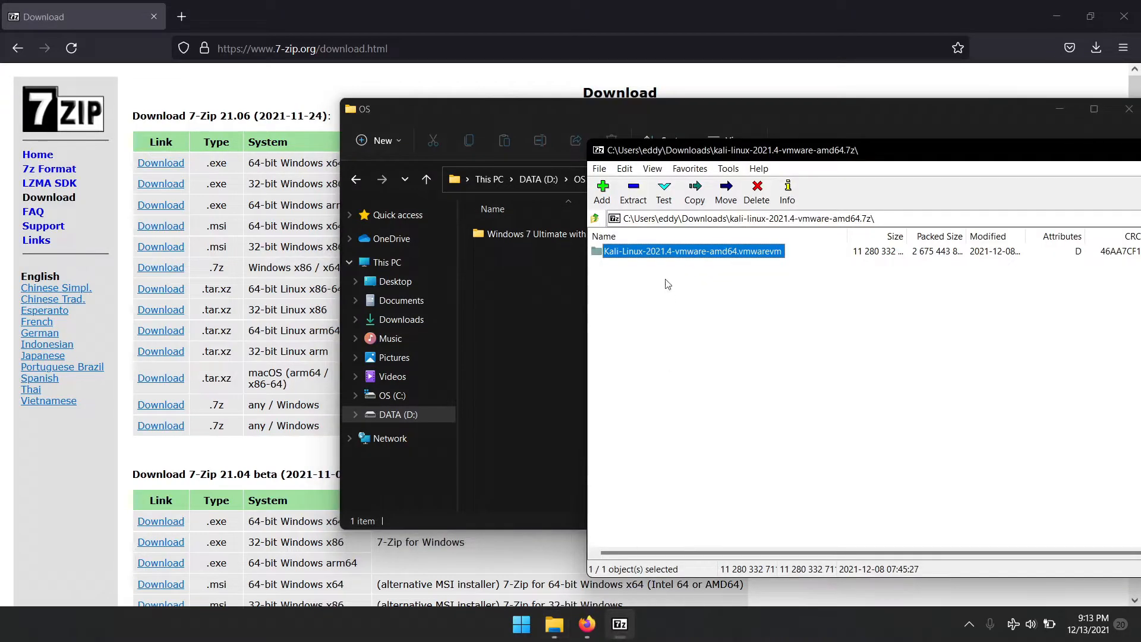
left_click_drag(658, 250, 494, 320)
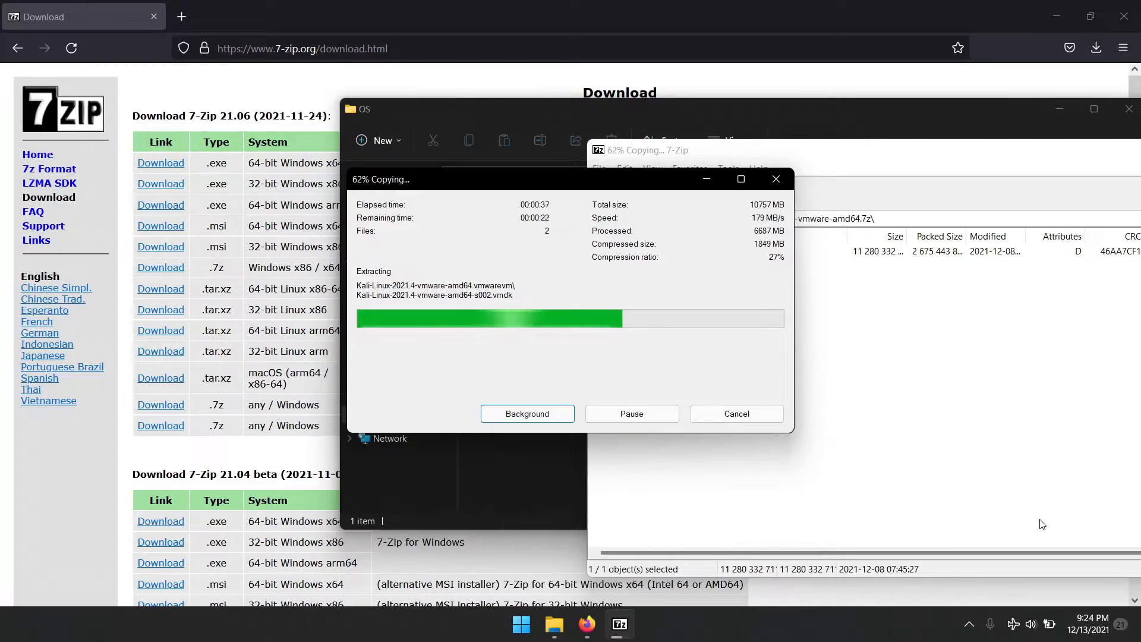
left_click(1057, 16)
left_click_drag(599, 180, 308, 276)
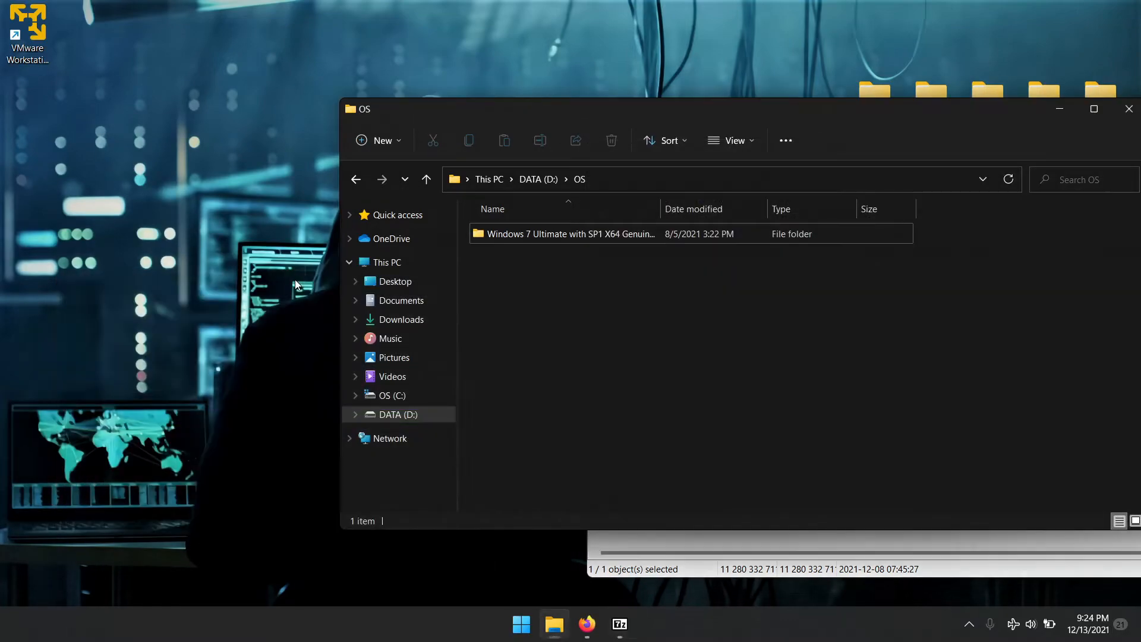
left_click(461, 247)
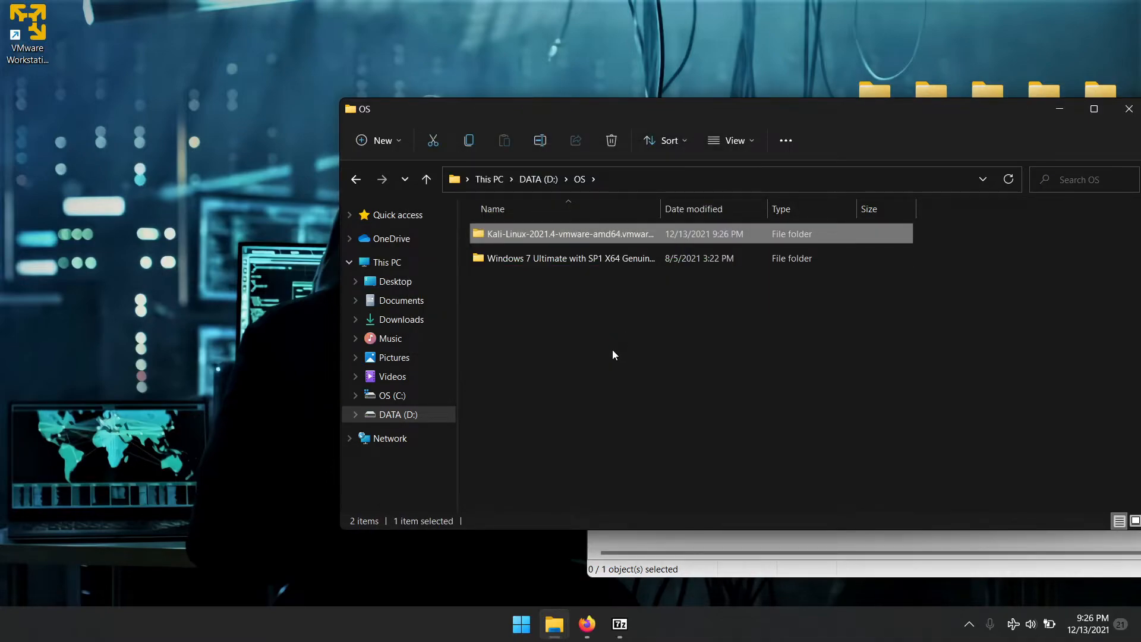
left_click(588, 331)
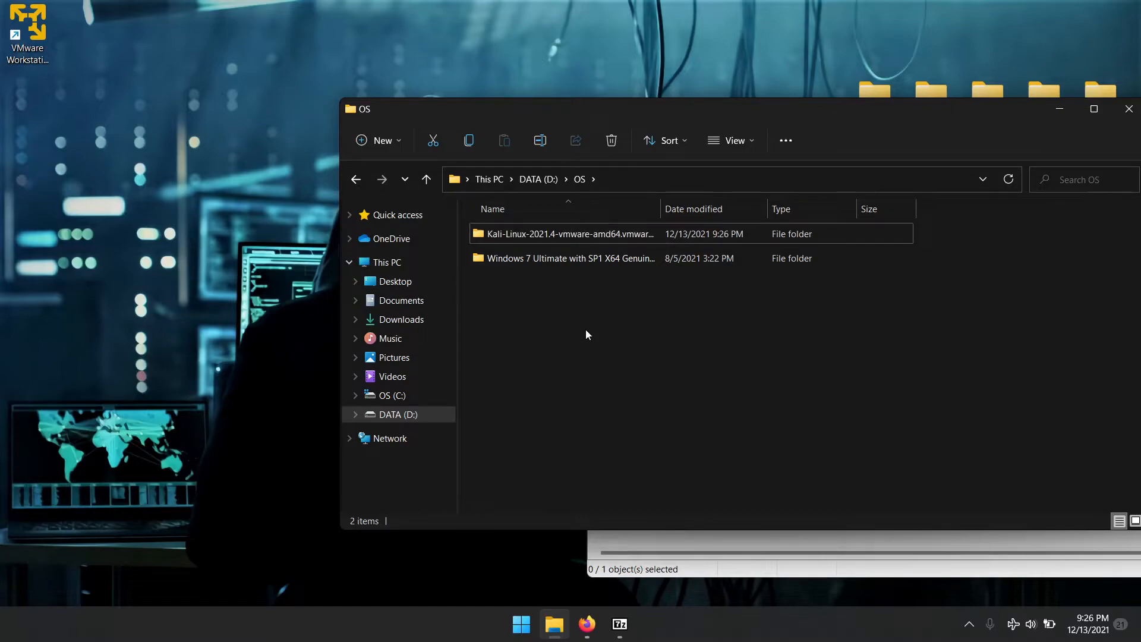
right_click(588, 331)
key("Escape")
- Launch VMware Workstation 16 Player from the desktop, close the OS folder and 7-Zip windows, and maximize the Player
left_click(1129, 109)
double_click(48, 35)
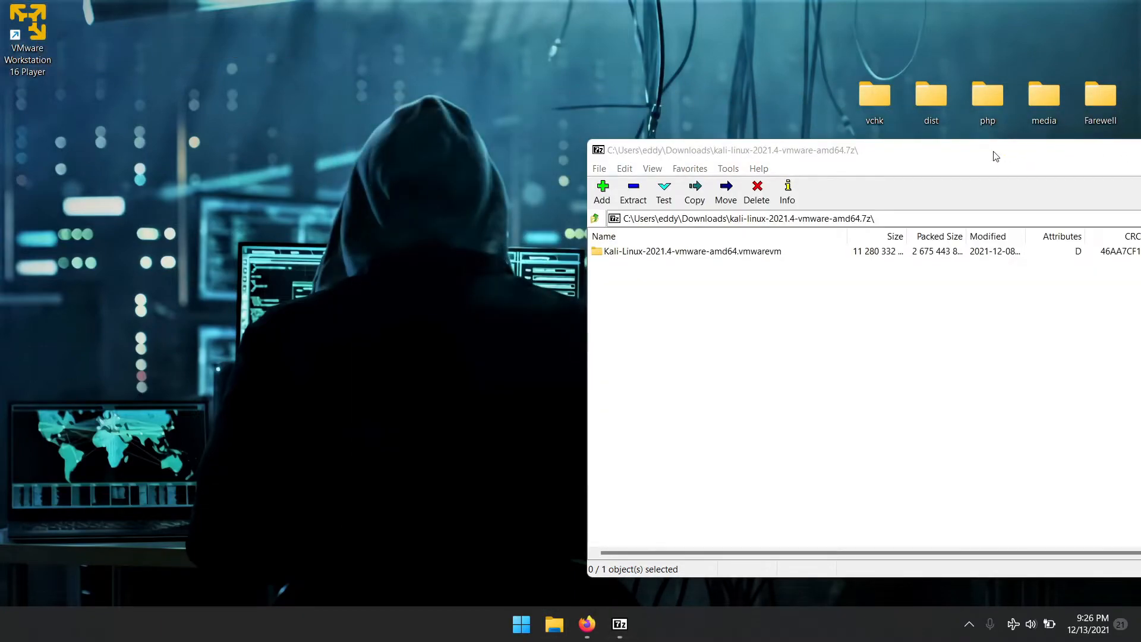
left_click_drag(994, 155, 568, 174)
left_click(985, 166)
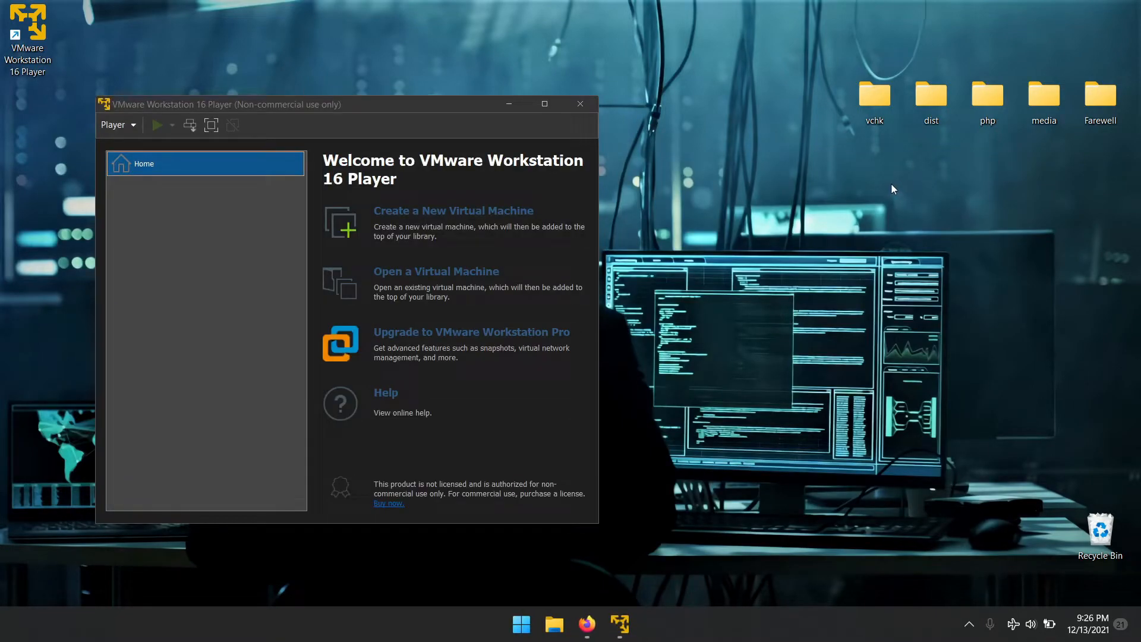
double_click(266, 106)
- Open the existing virtual machine Kali-Linux-2021.4-vmware-amd64.vmx from the extracted Kali folder in OS on DATA (D:)
left_click(21, 30)
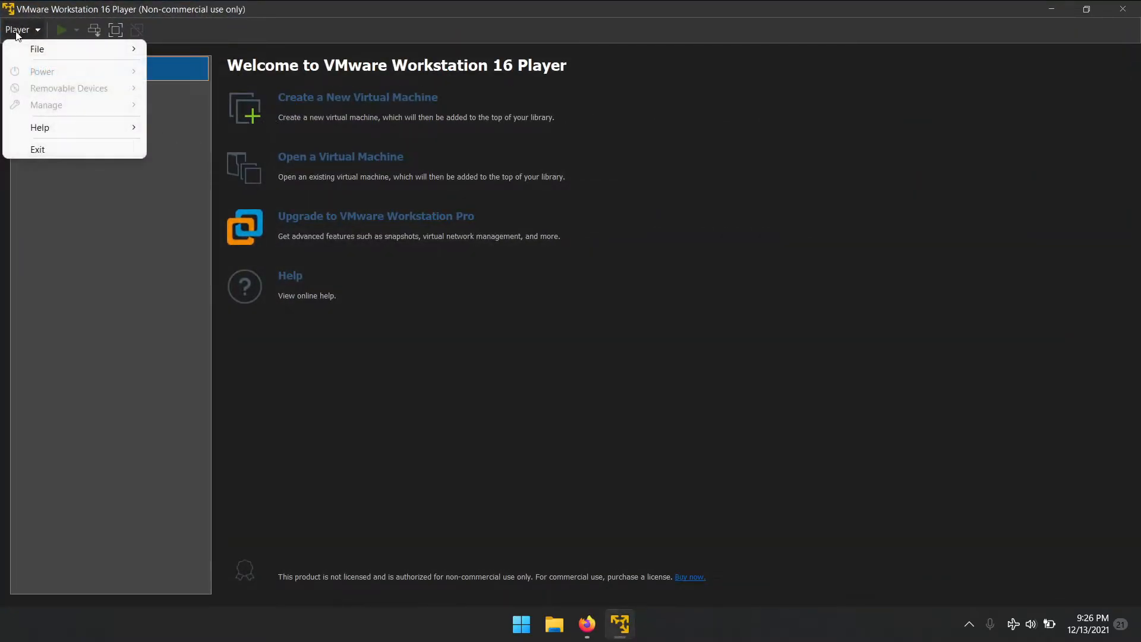
mouse_move(37, 51)
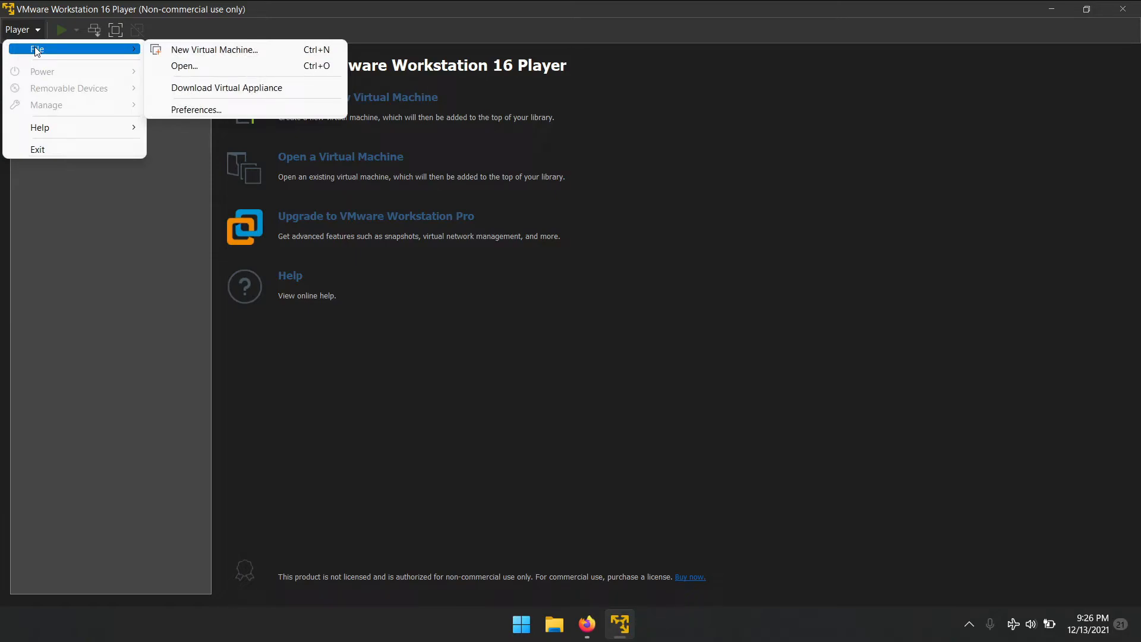
left_click(231, 75)
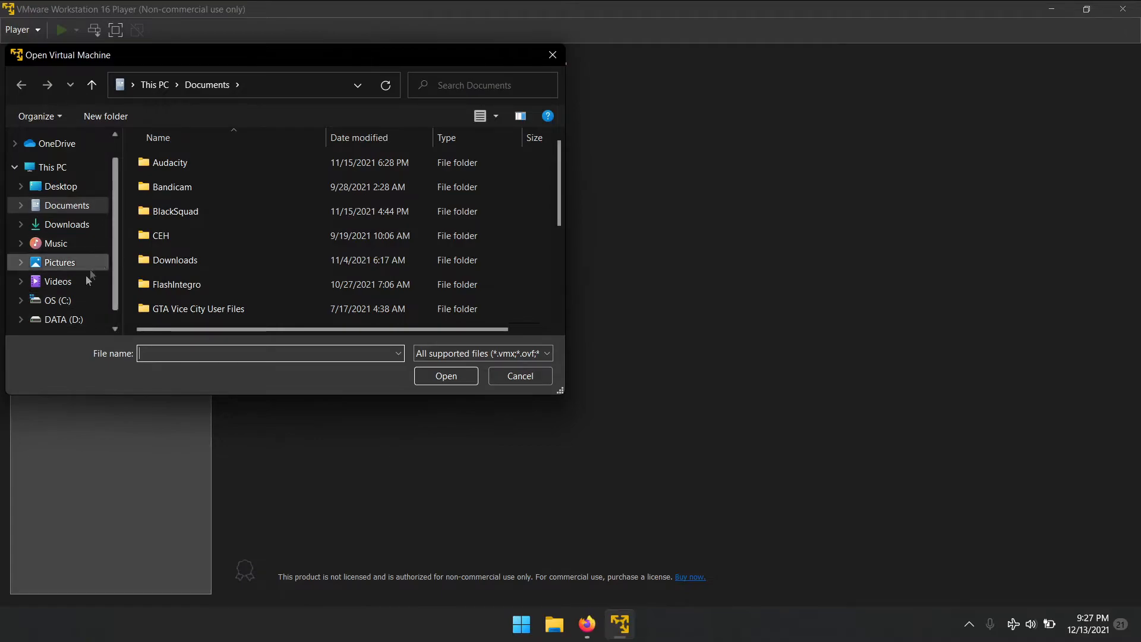
scroll(33, 309, "down", 1)
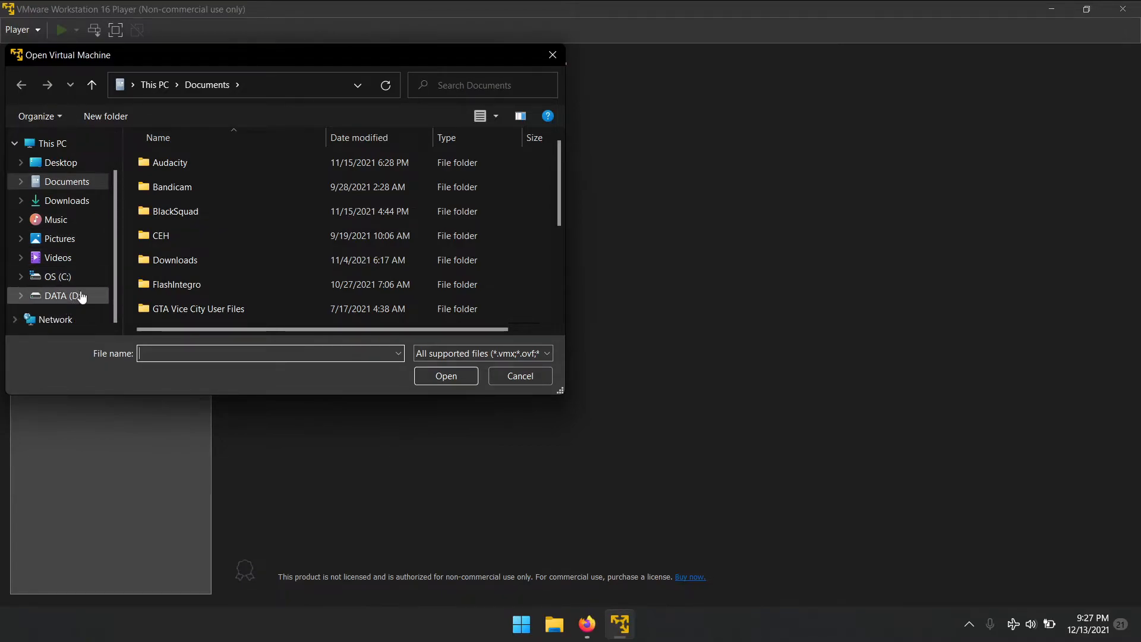
left_click(82, 297)
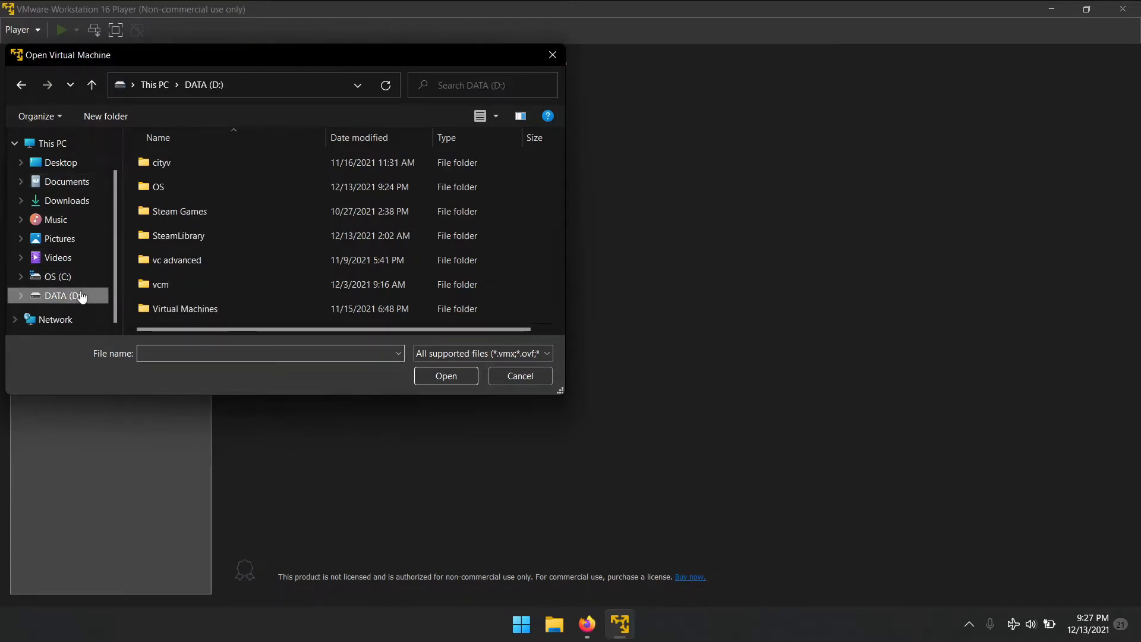
double_click(205, 182)
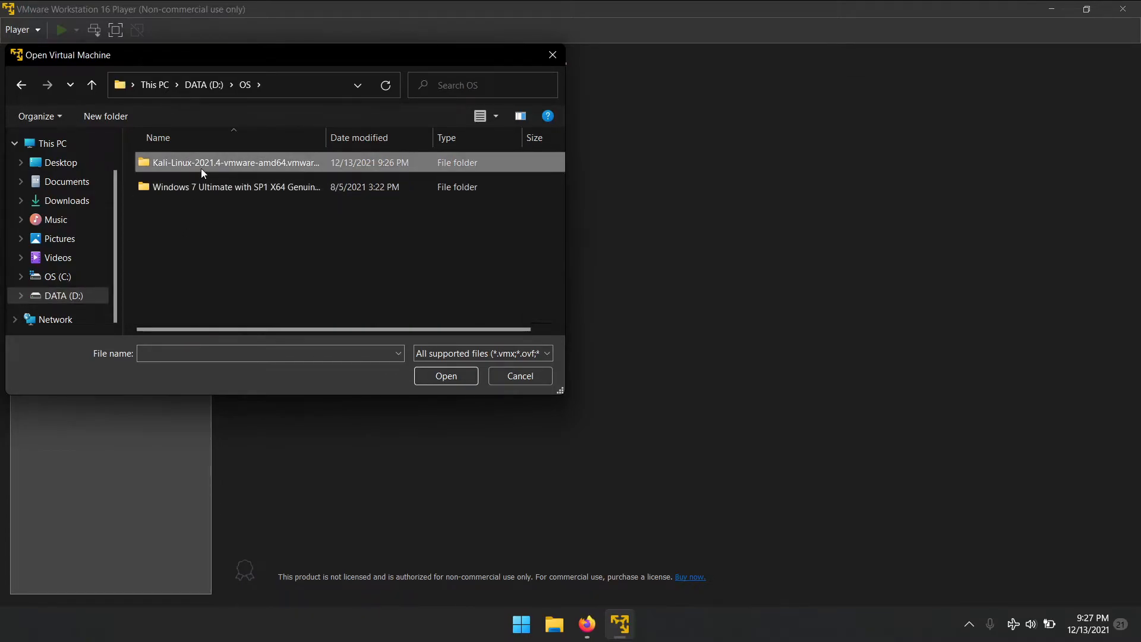
double_click(202, 170)
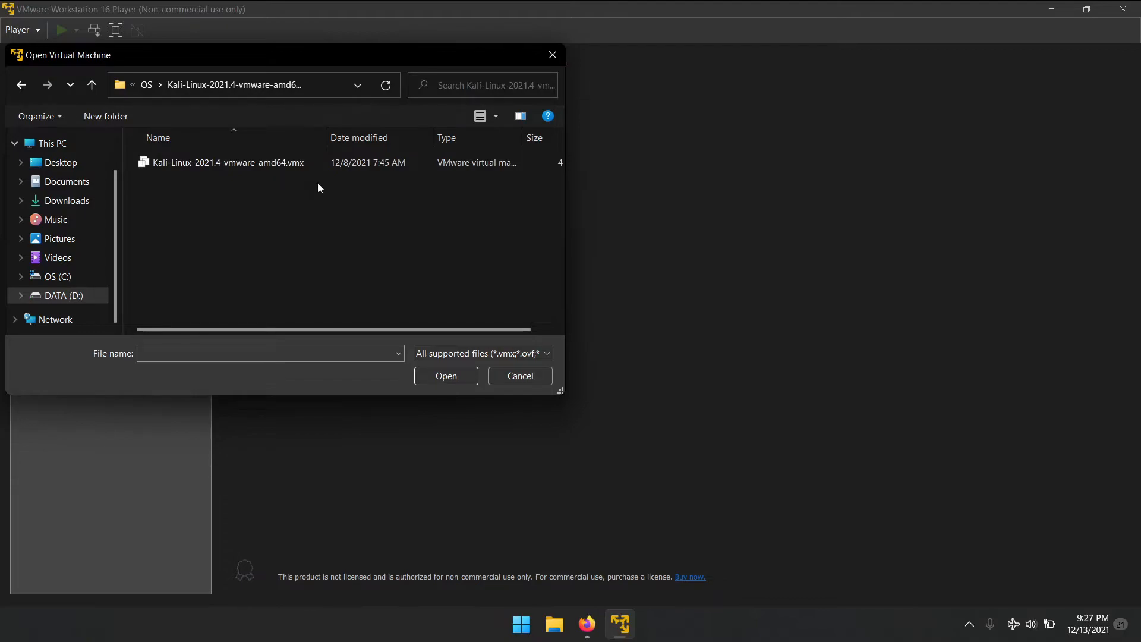
left_click(300, 165)
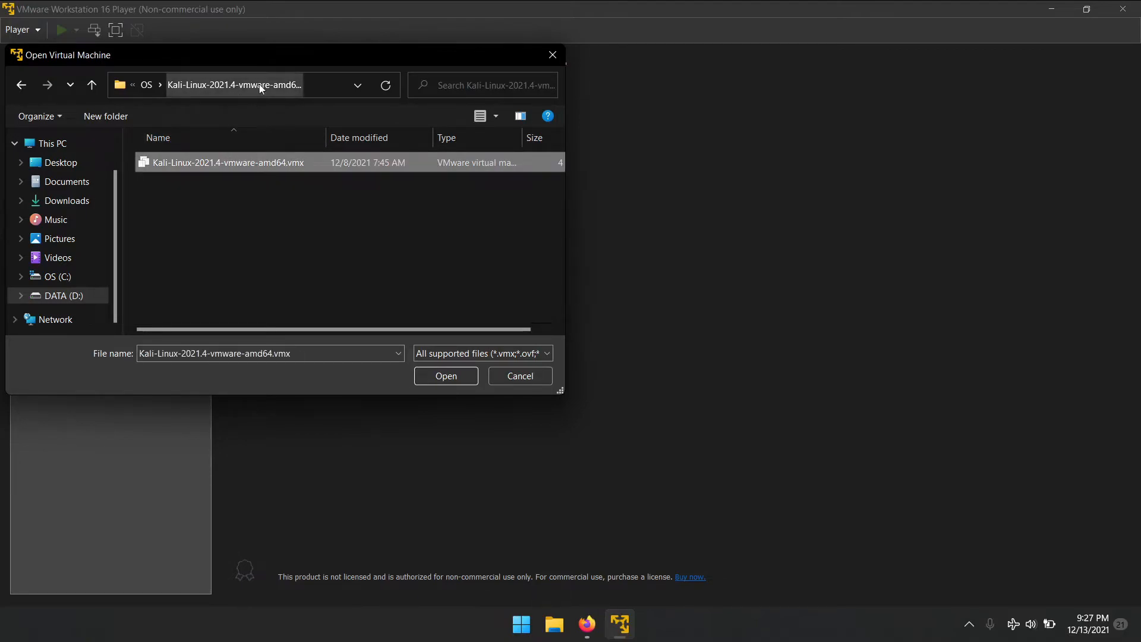
left_click(149, 88)
double_click(184, 168)
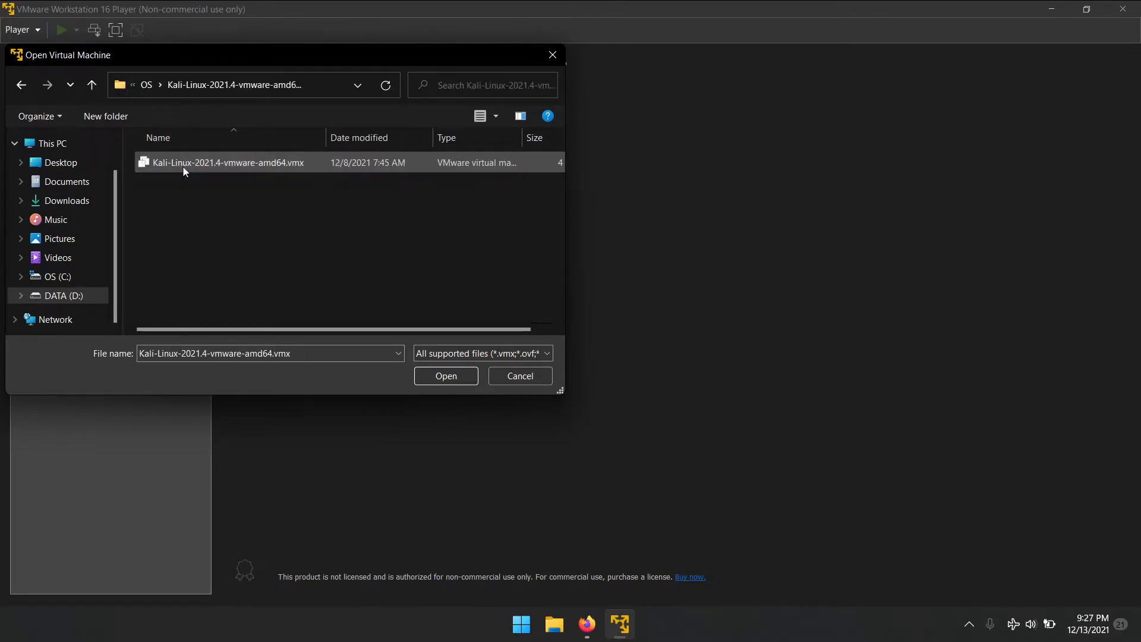
double_click(396, 164)
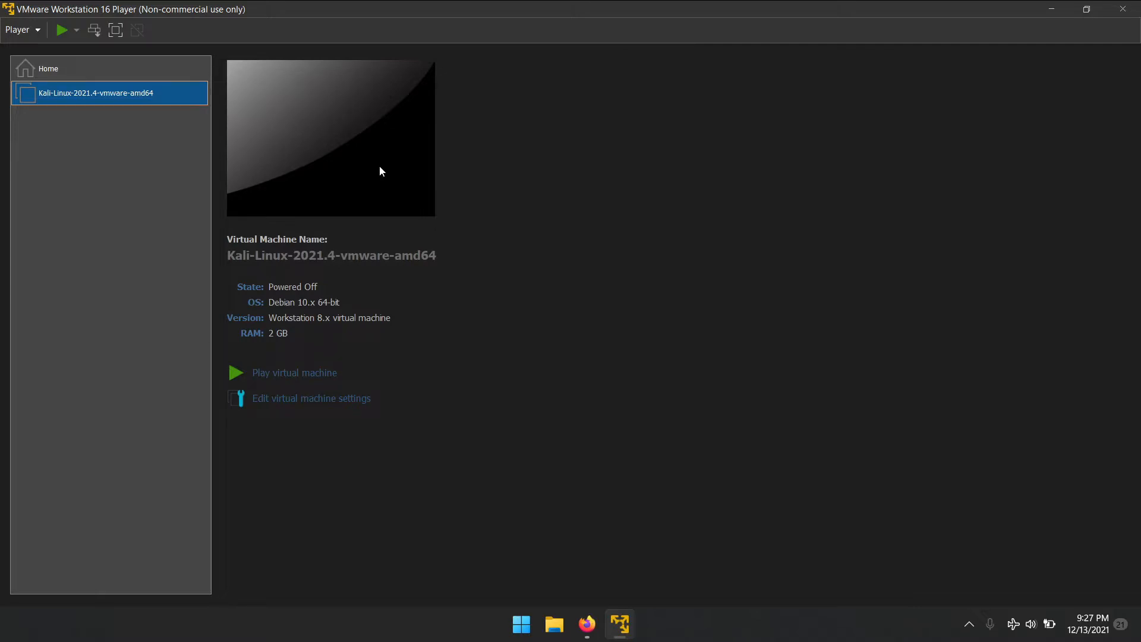
- Open the Kali virtual machine's settings, check the processor cores and set its memory to 4 GB
left_click(320, 404)
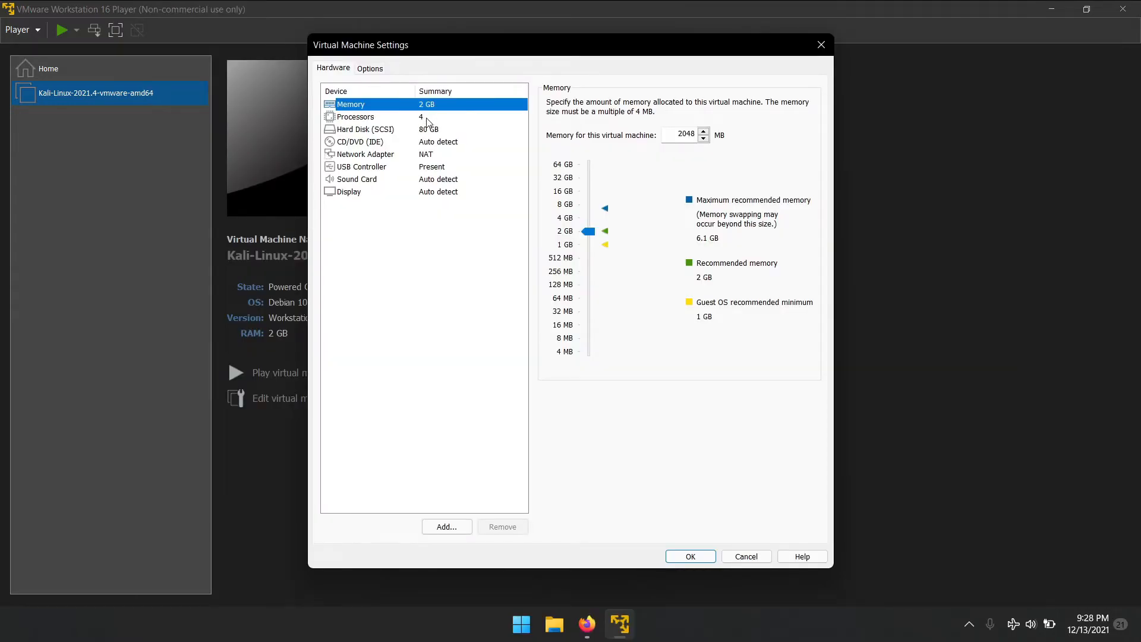
left_click(427, 119)
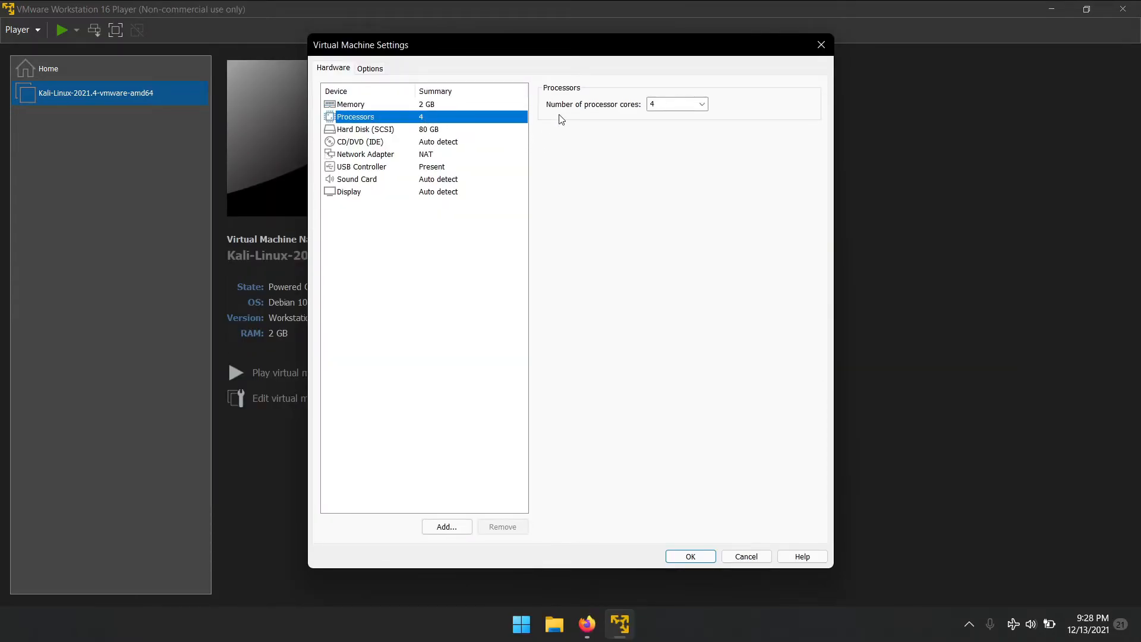
left_click(656, 104)
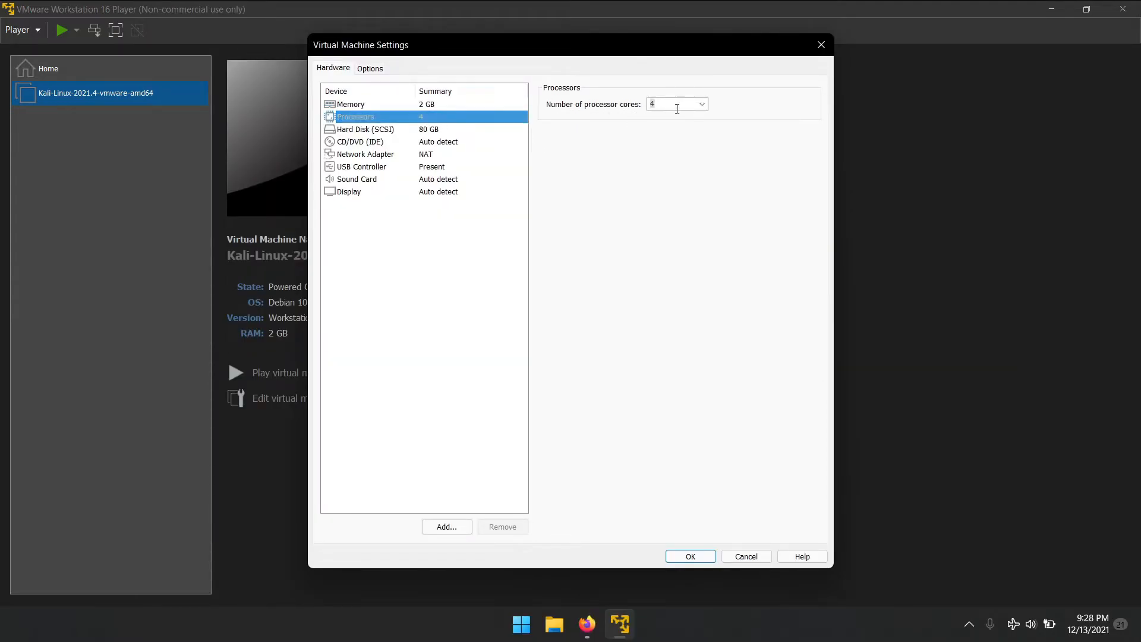
left_click(419, 107)
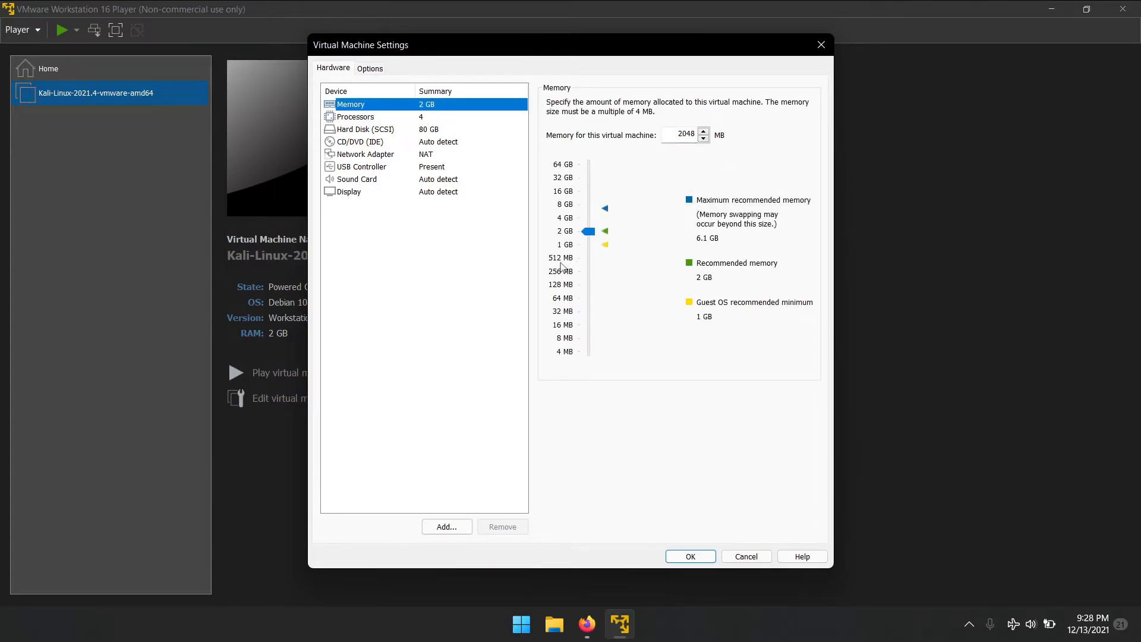
left_click(590, 232)
left_click_drag(593, 234, 595, 216)
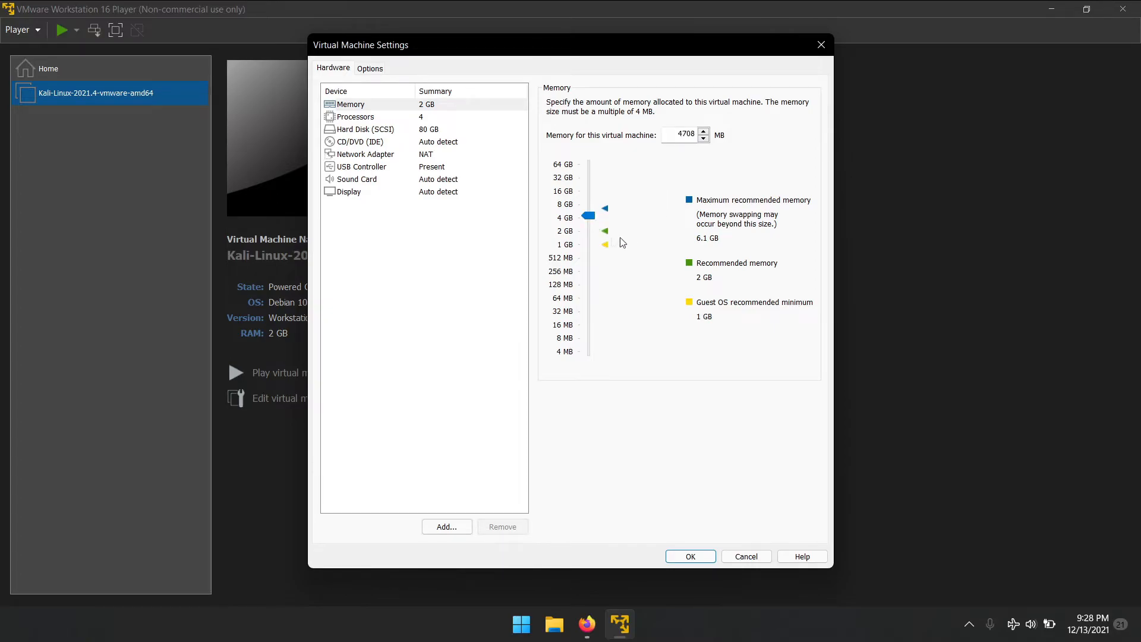
left_click_drag(589, 218, 591, 219)
- Review the hard disk, CD/DVD and sound card settings and save the virtual machine's settings
left_click(439, 131)
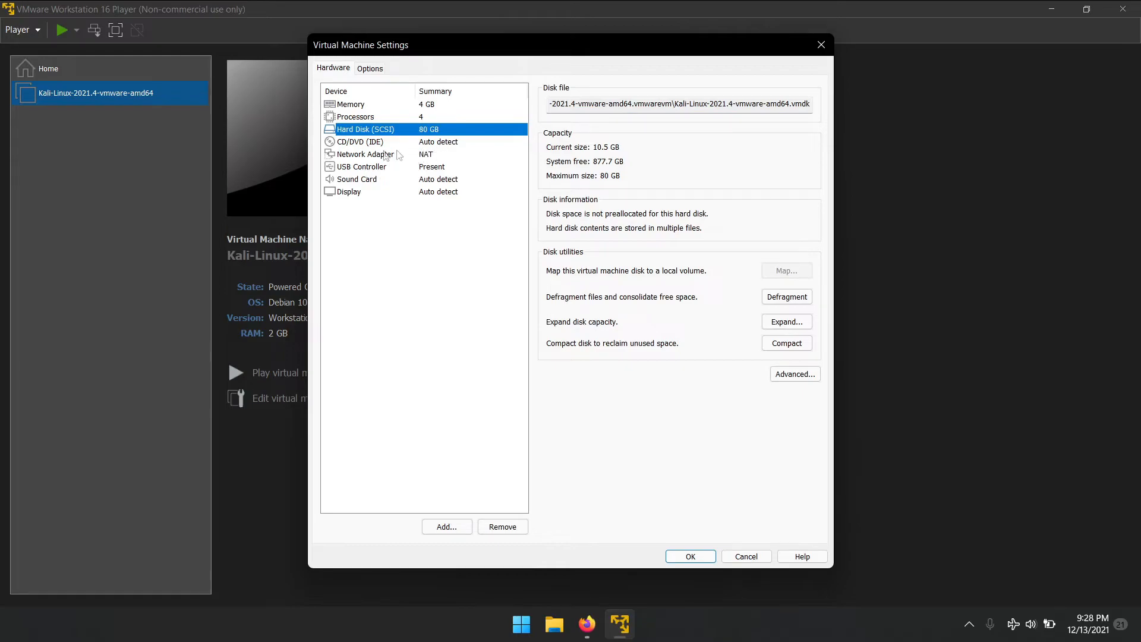
left_click(365, 142)
left_click(392, 180)
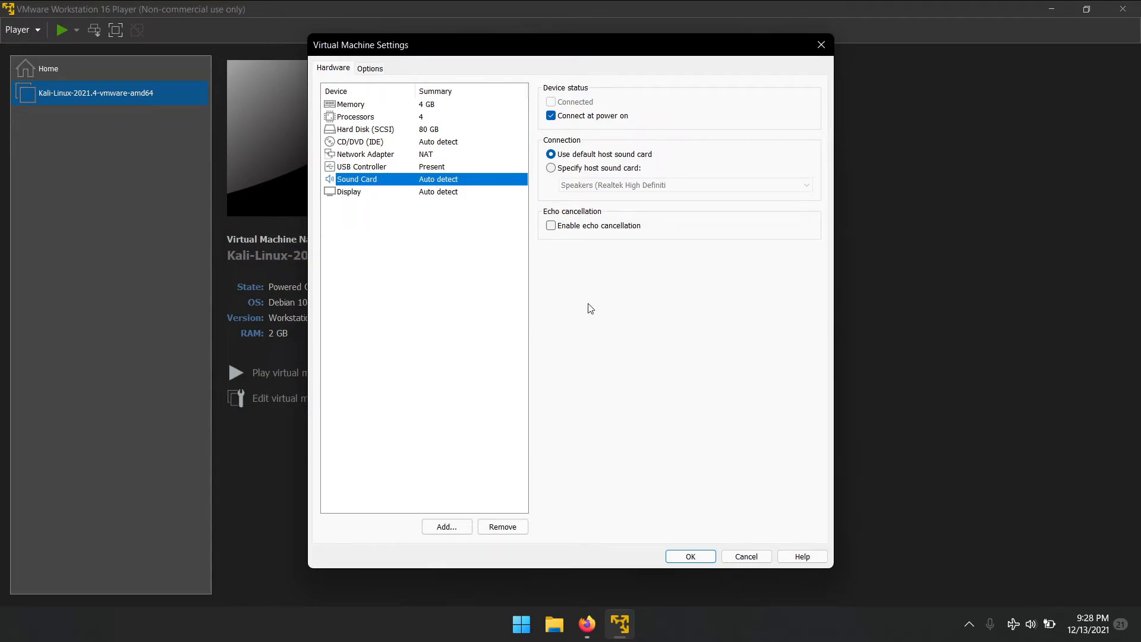
left_click(691, 557)
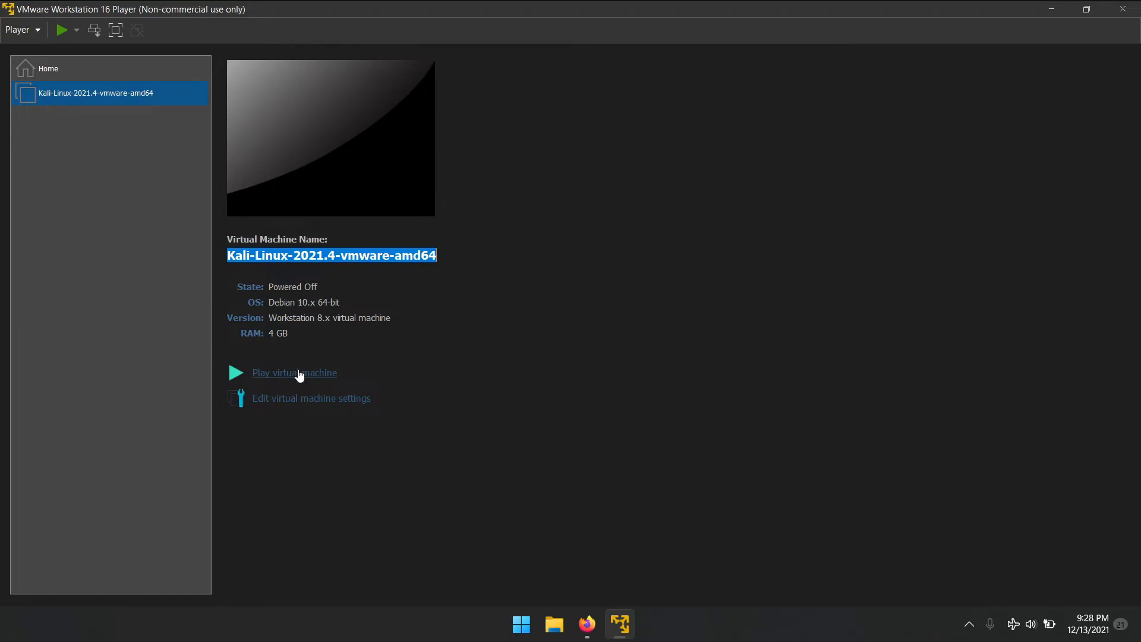
- Start the Kali virtual machine, declare it as copied and boot the Kali GNU/Linux entry
left_click(299, 375)
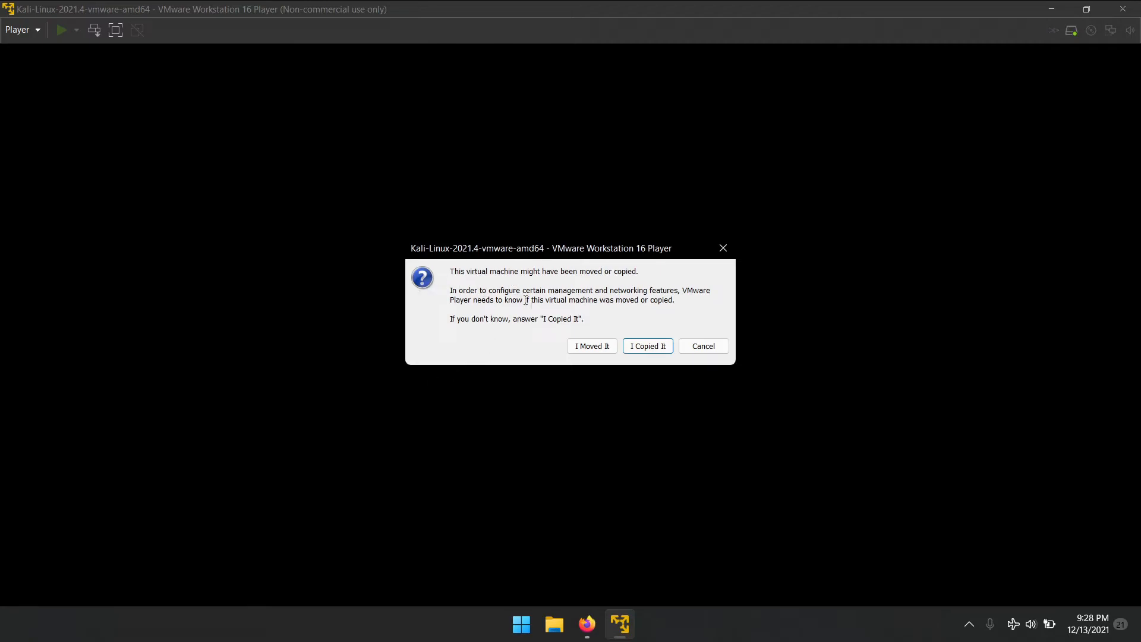
left_click(654, 350)
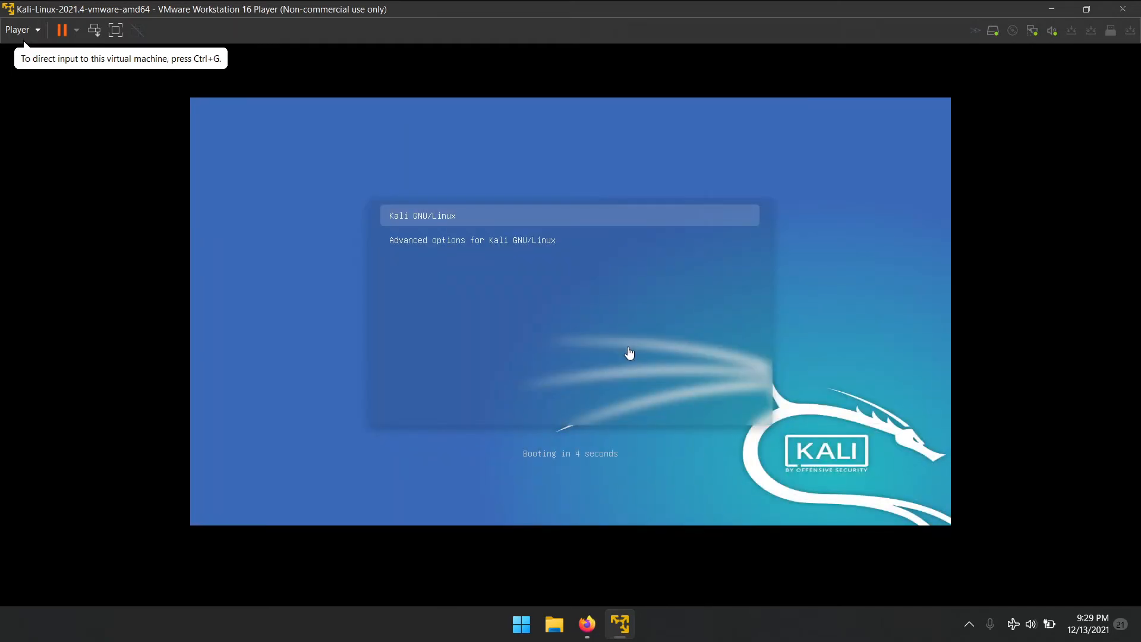
left_click(630, 353)
key("Return")
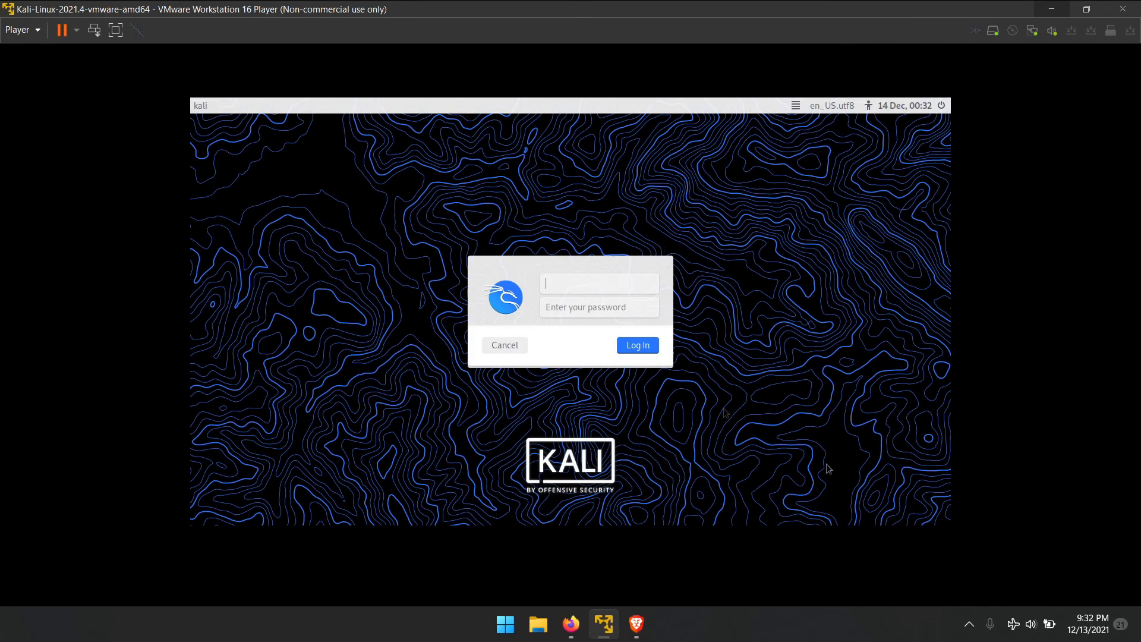
- Log in to Kali Linux with the username kali and the account password
type("kali")
key("Tab")
type("kali")
key("Return")
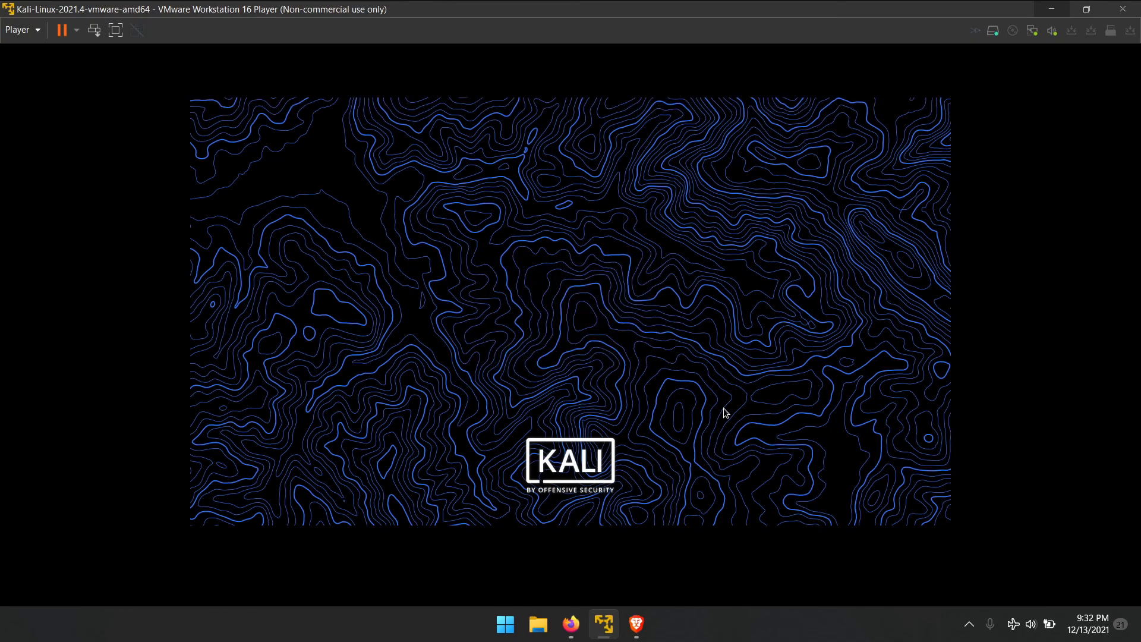